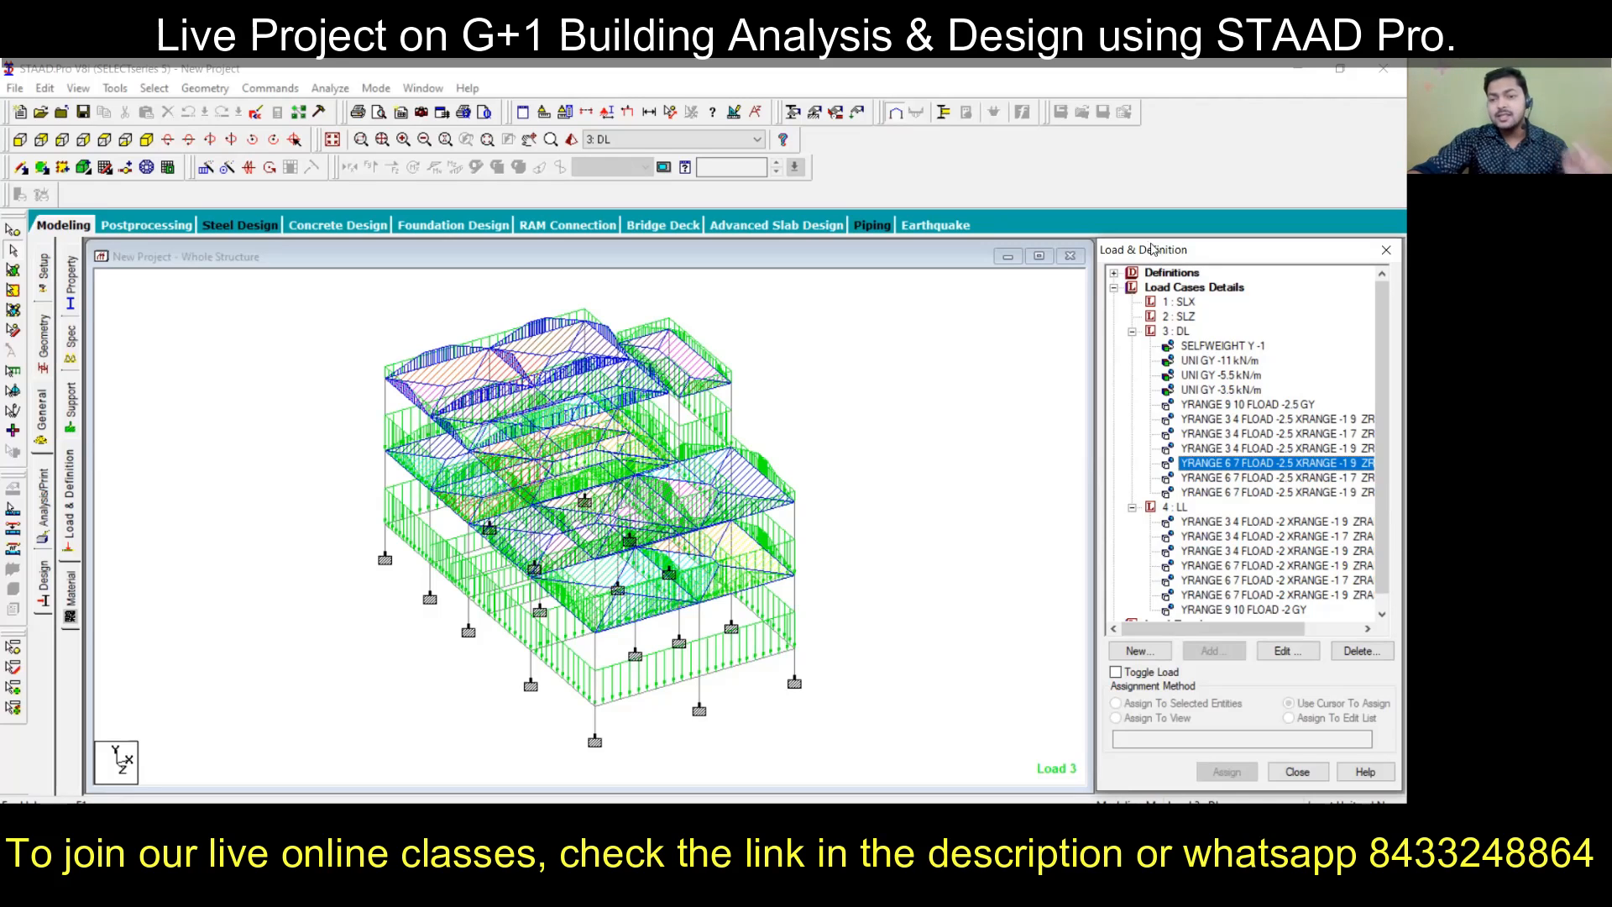
# Step: Expand the load definitions and select Seismic Definitions
pyautogui.click(1114, 273)
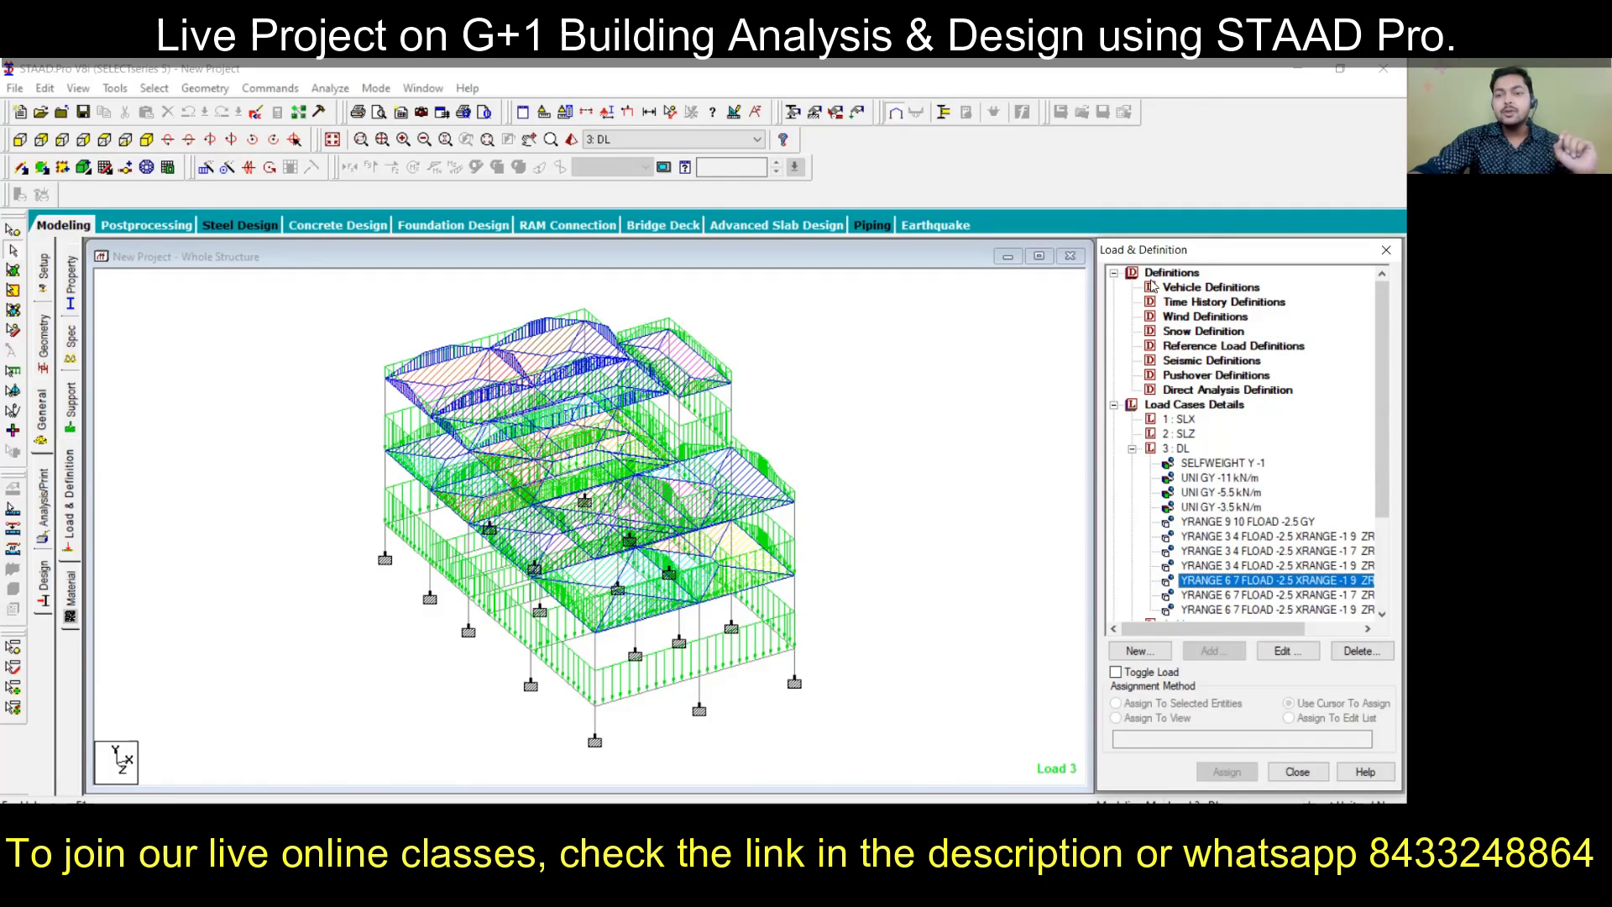
pyautogui.click(1188, 363)
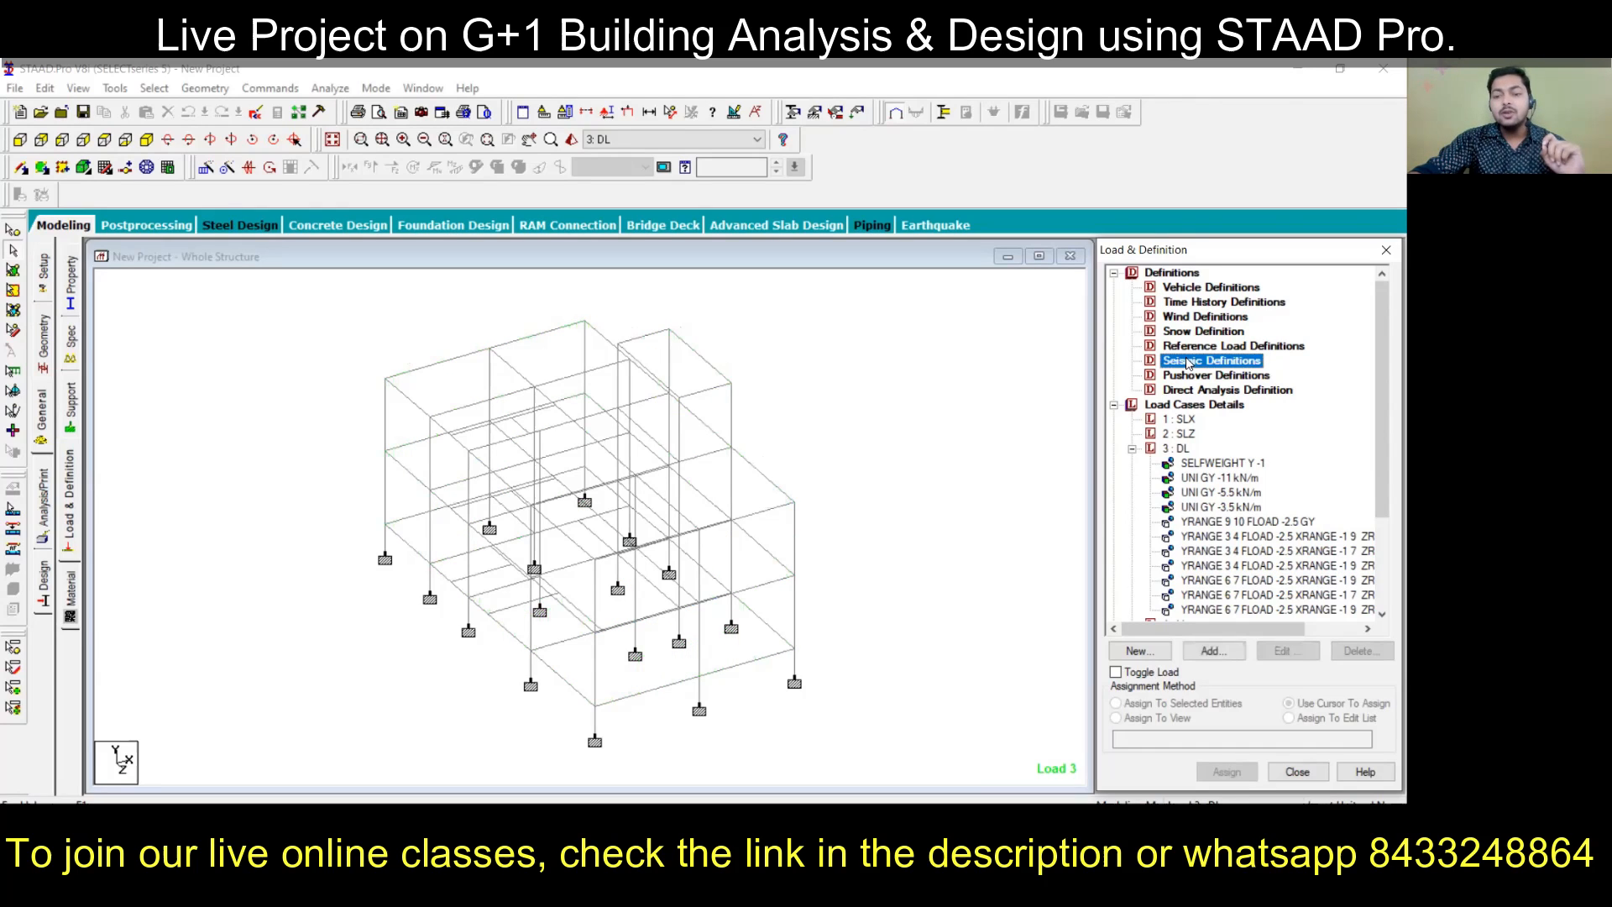
pyautogui.click(1214, 651)
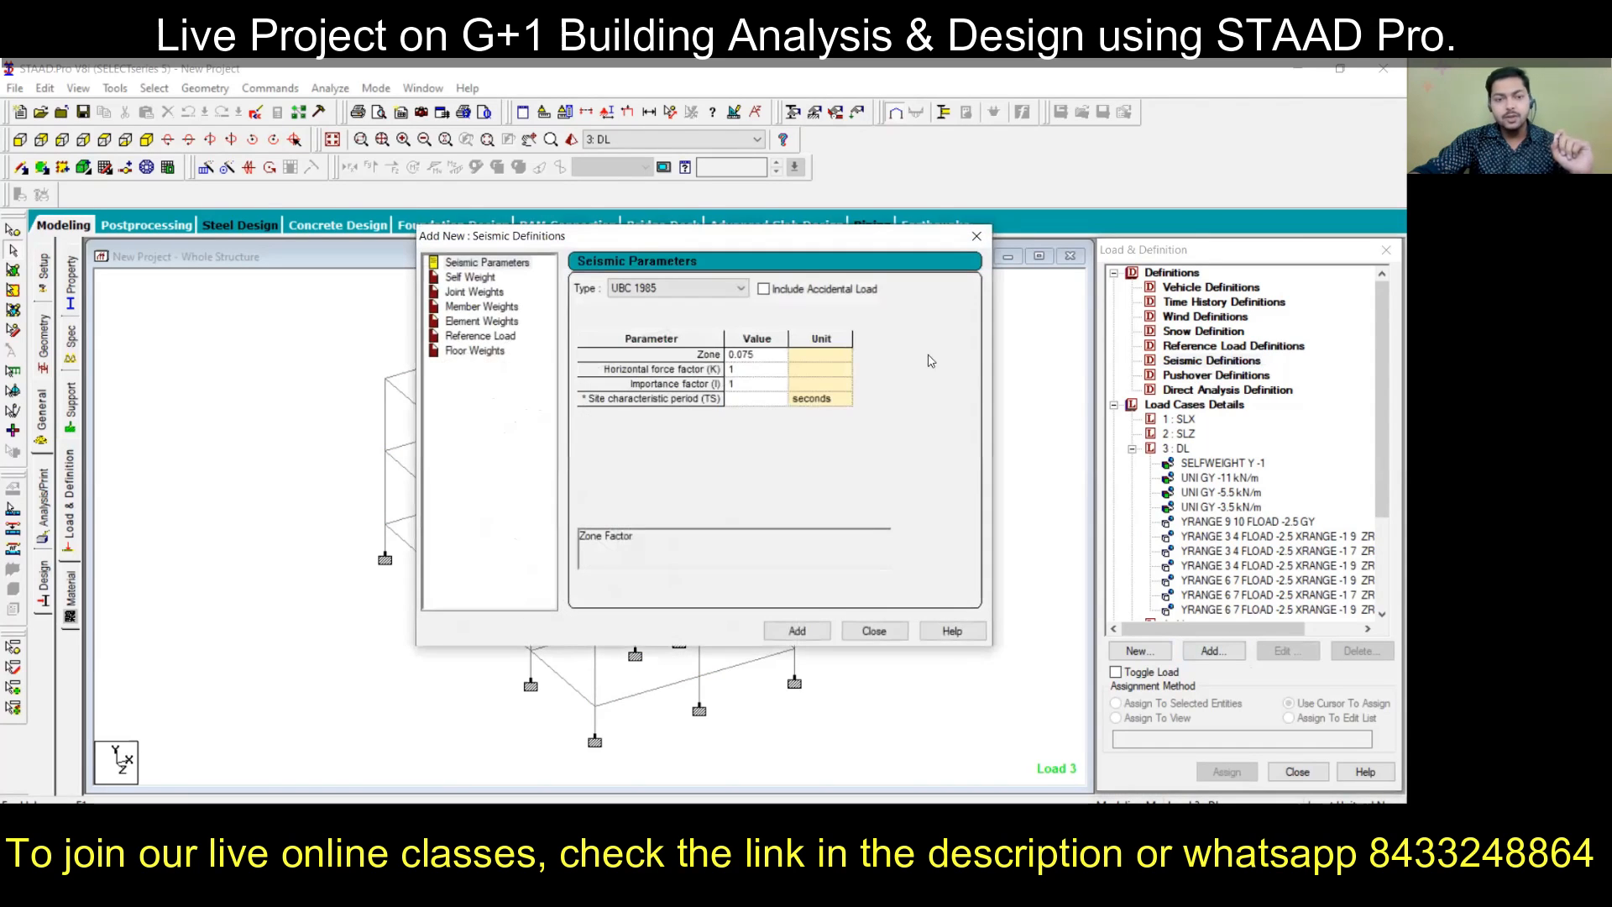
pyautogui.click(900, 632)
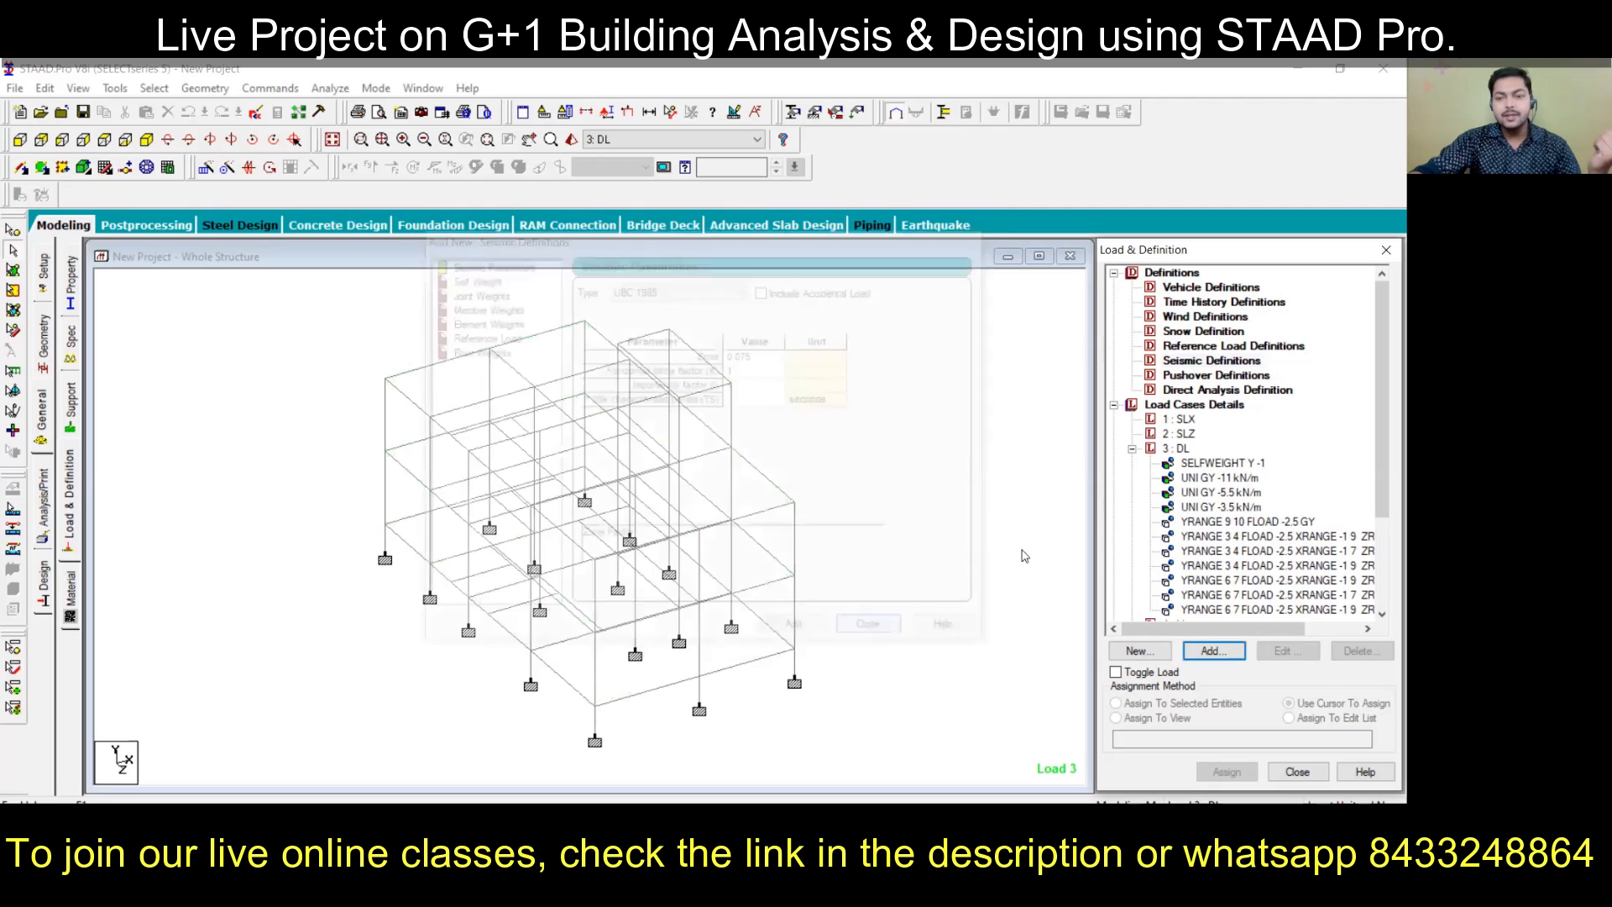
pyautogui.click(1206, 365)
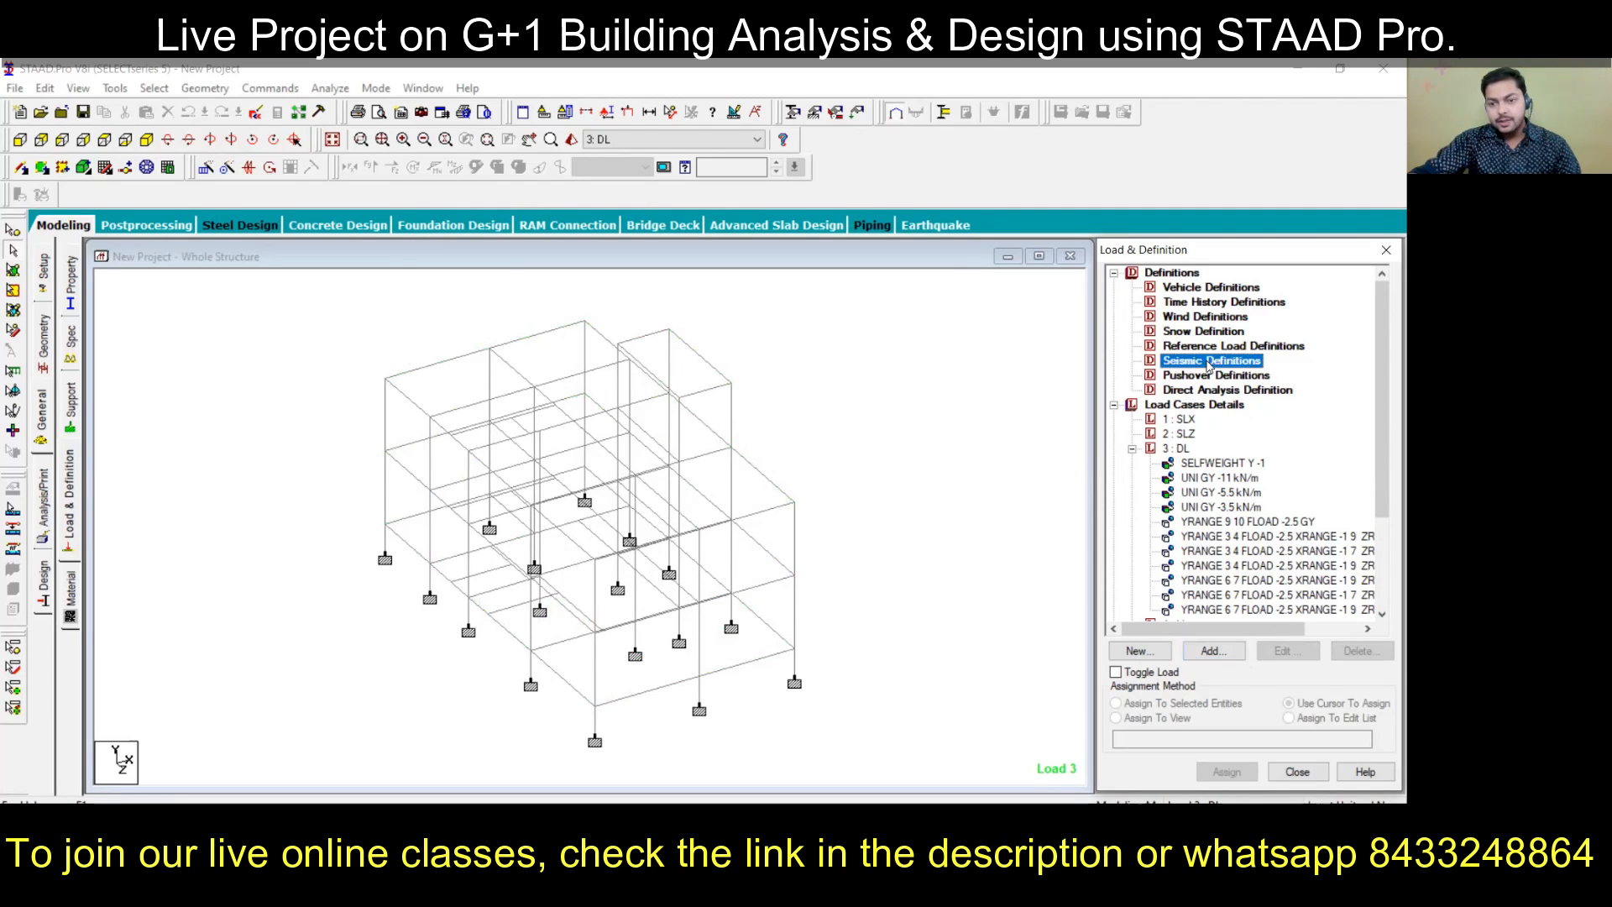
pyautogui.doubleClick(1179, 361)
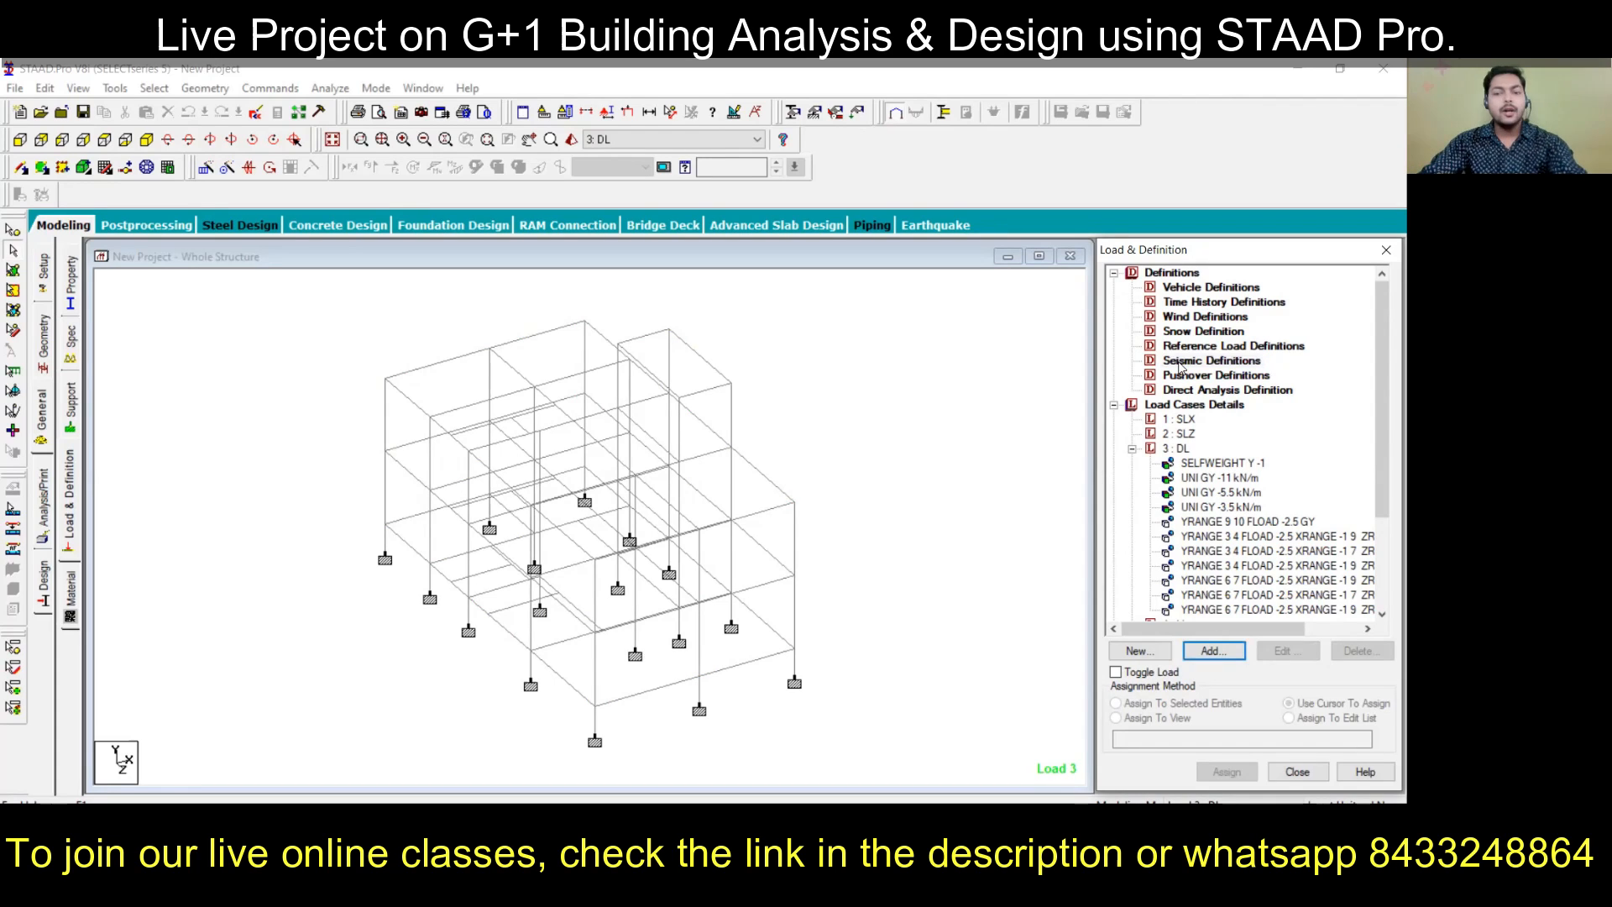
# Step: Start a new seismic definition and set its code type to IS 1893 - 2002/2005
pyautogui.click(1180, 364)
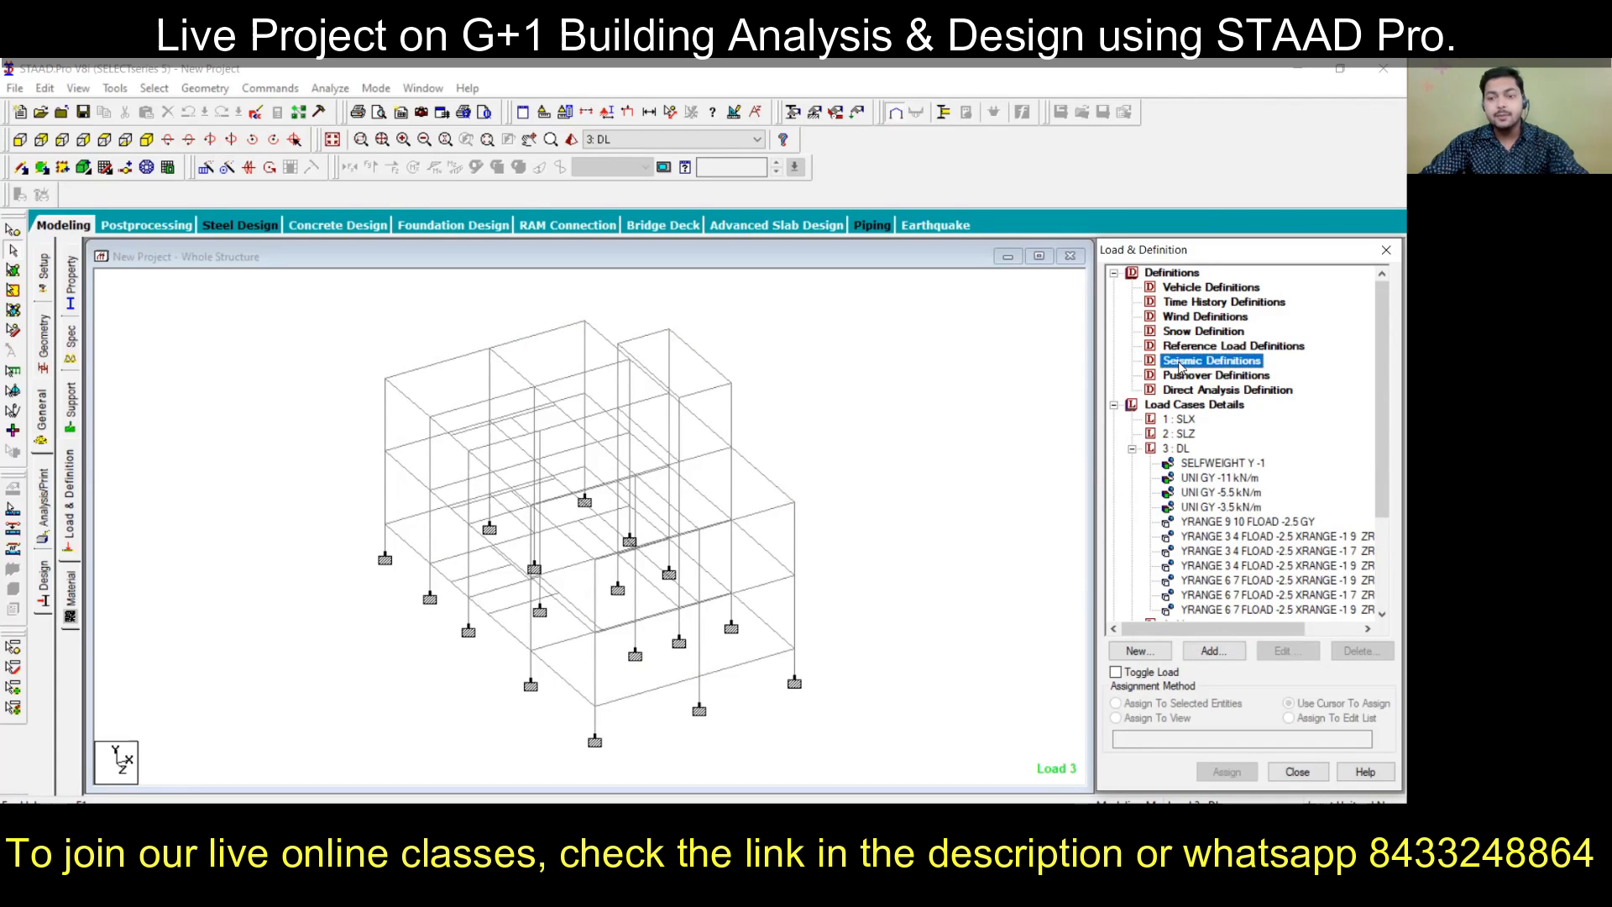
pyautogui.click(1213, 651)
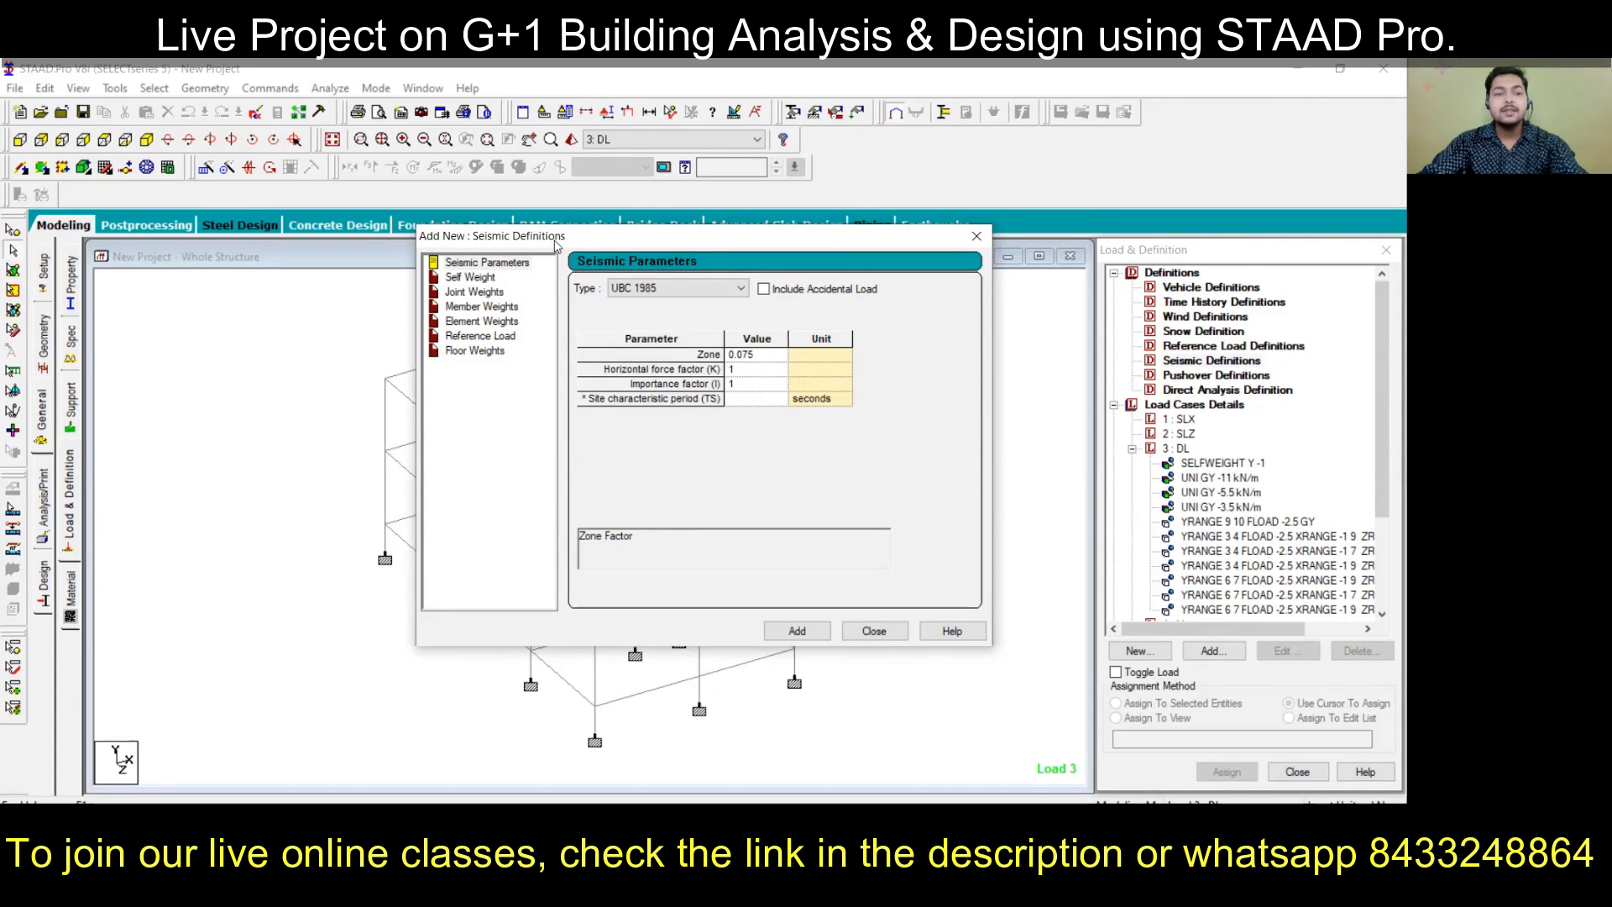
pyautogui.click(727, 291)
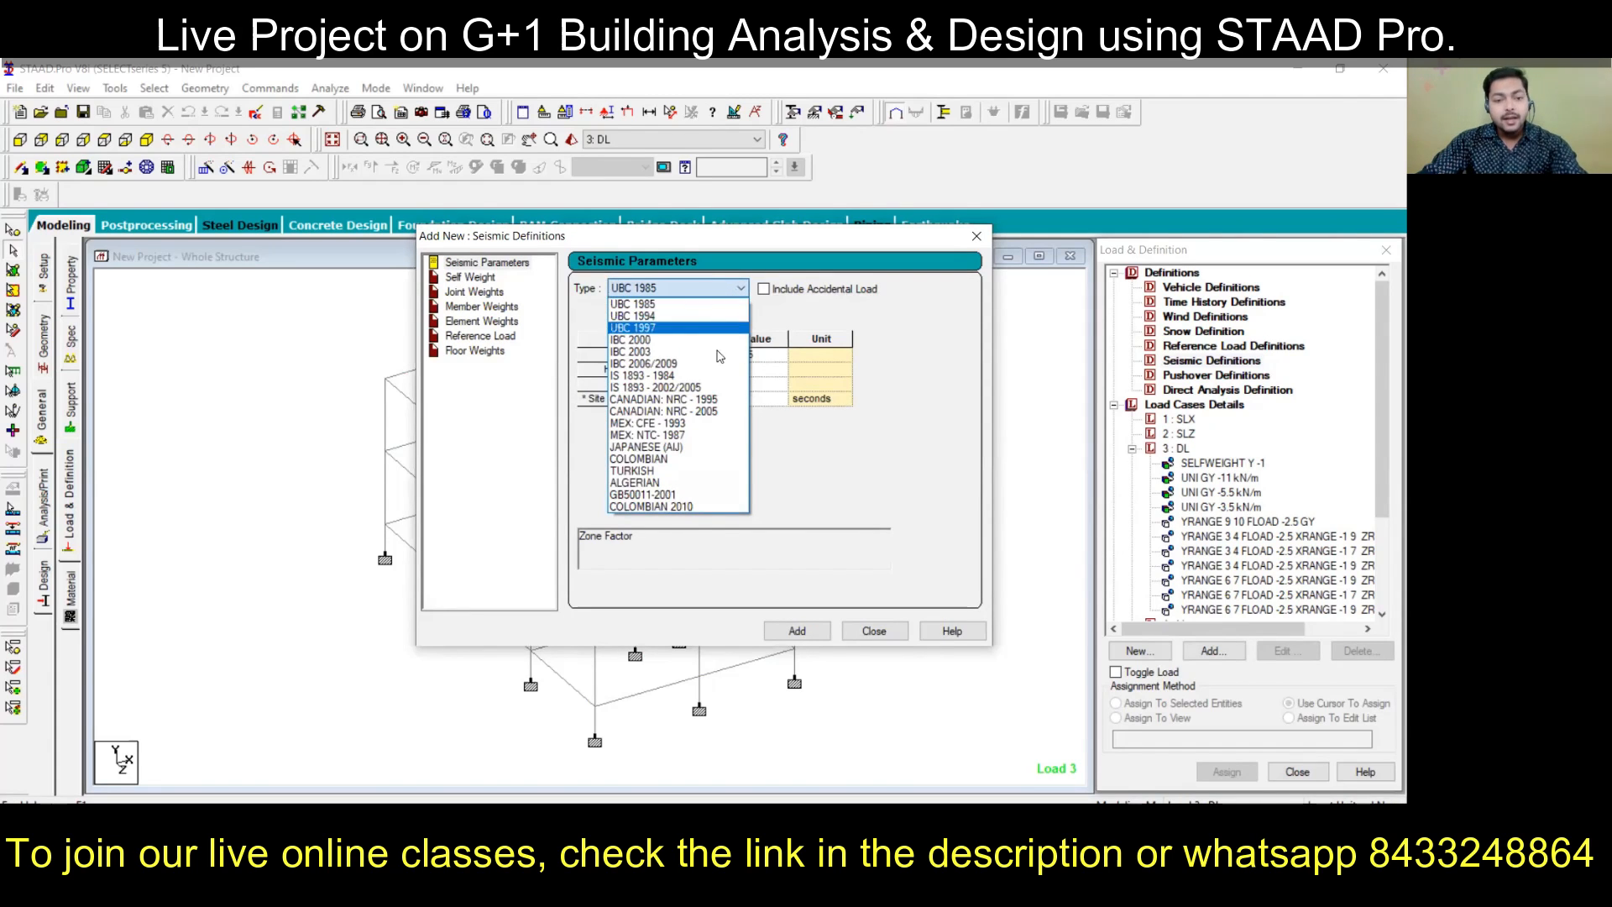
pyautogui.click(687, 391)
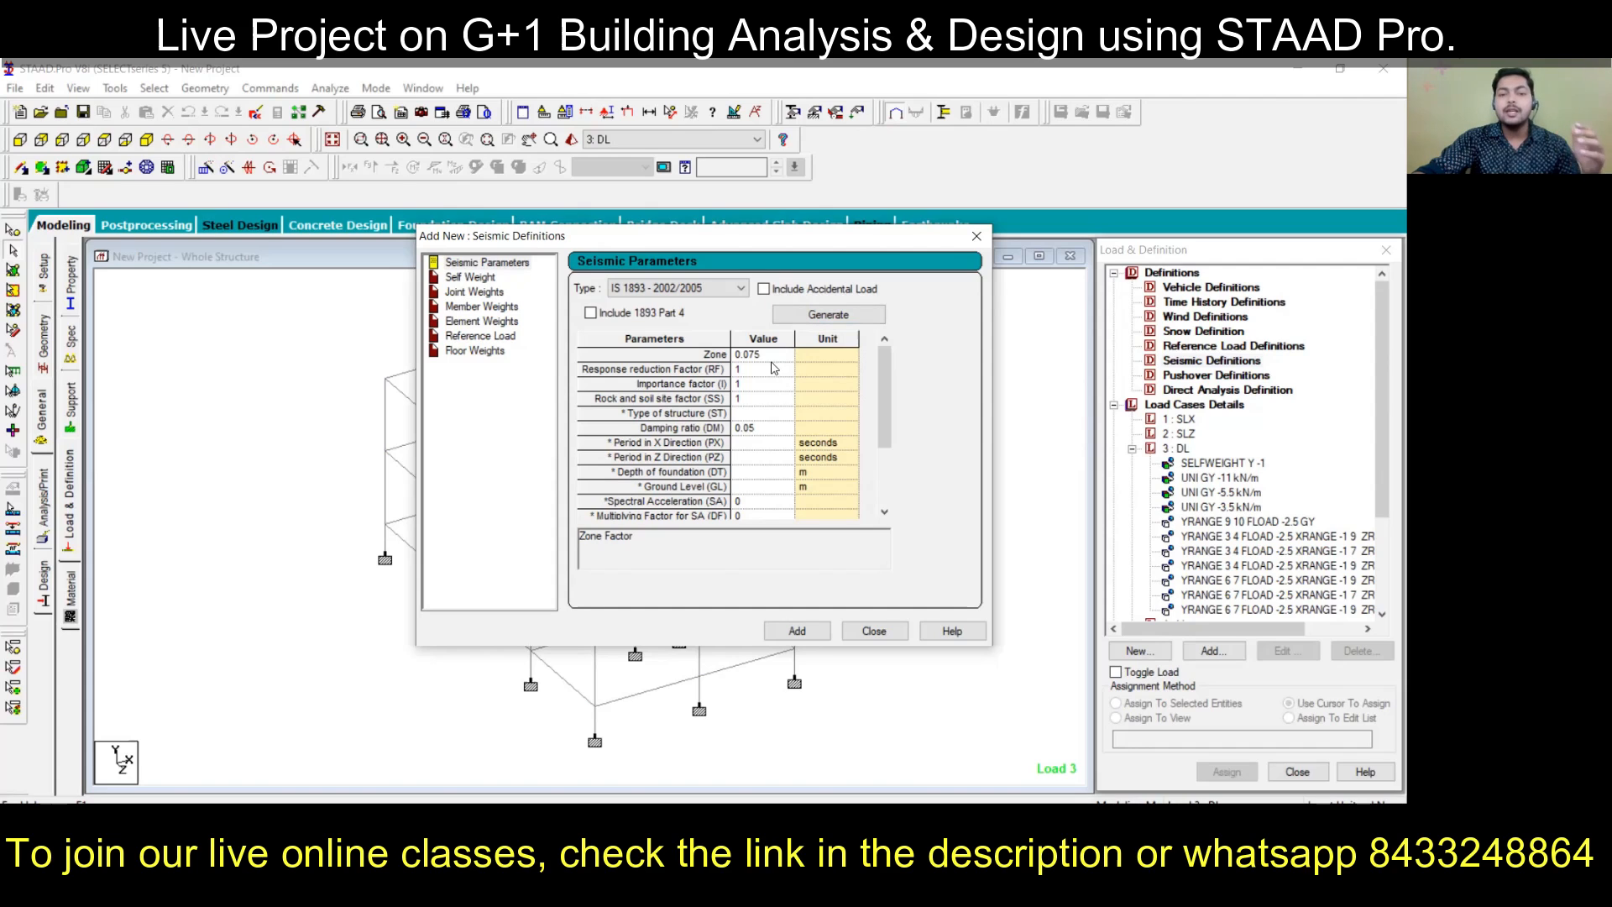
# Step: Open the IS 1893 parameter generator, define the zone factor by Zone instead of City, and choose zone III
pyautogui.click(759, 371)
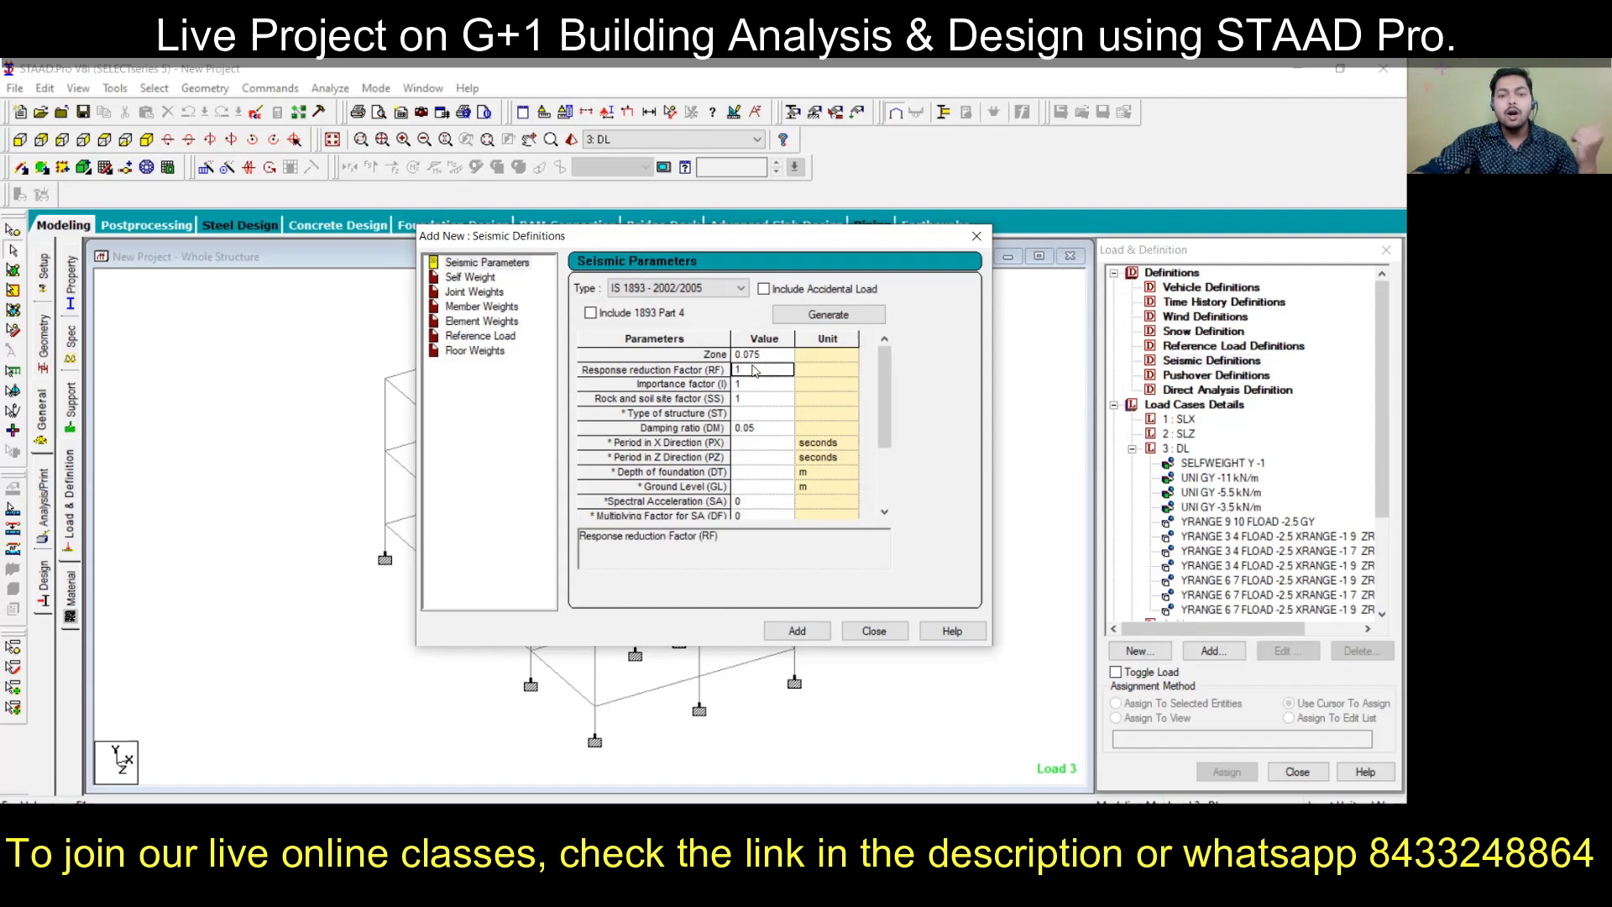
pyautogui.click(745, 385)
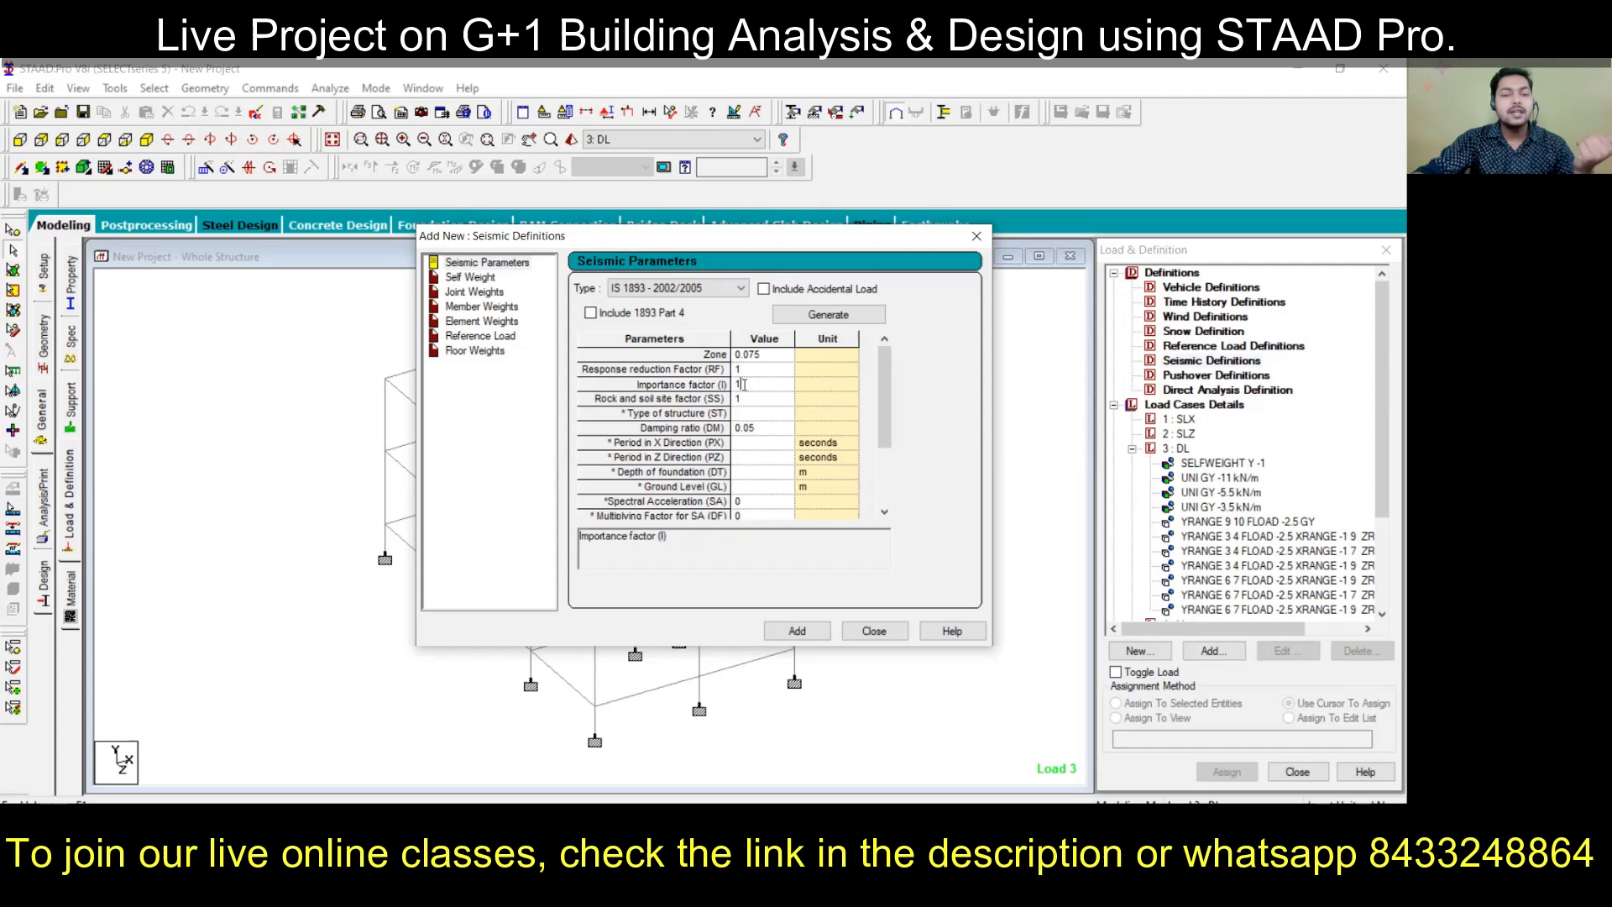
pyautogui.click(811, 317)
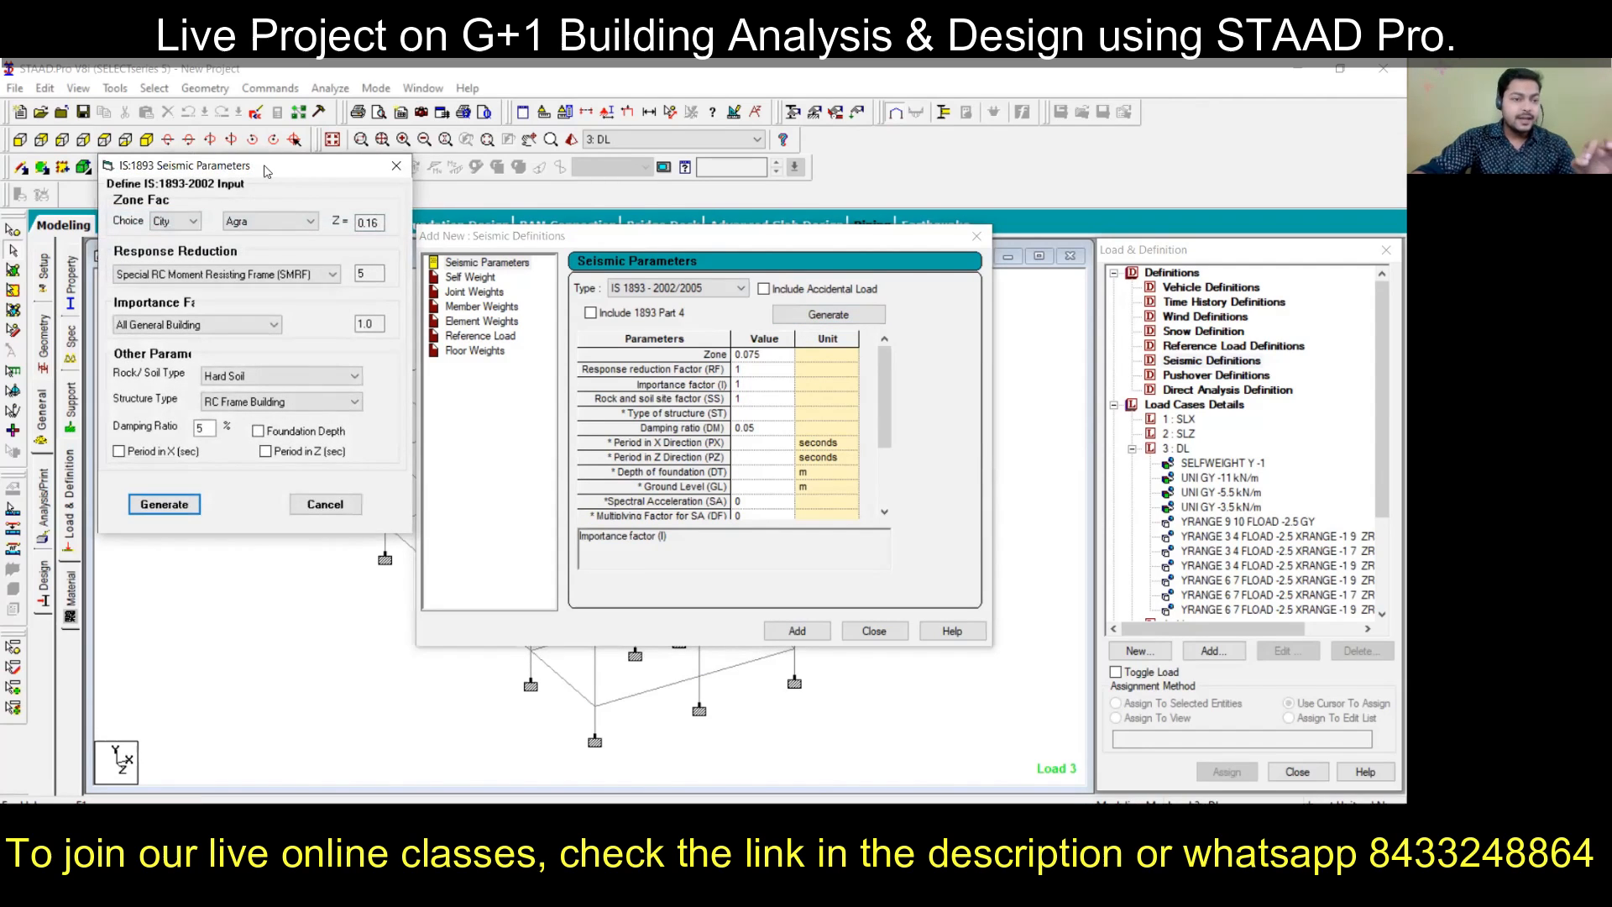
pyautogui.moveTo(265, 168); pyautogui.dragTo(283, 173)
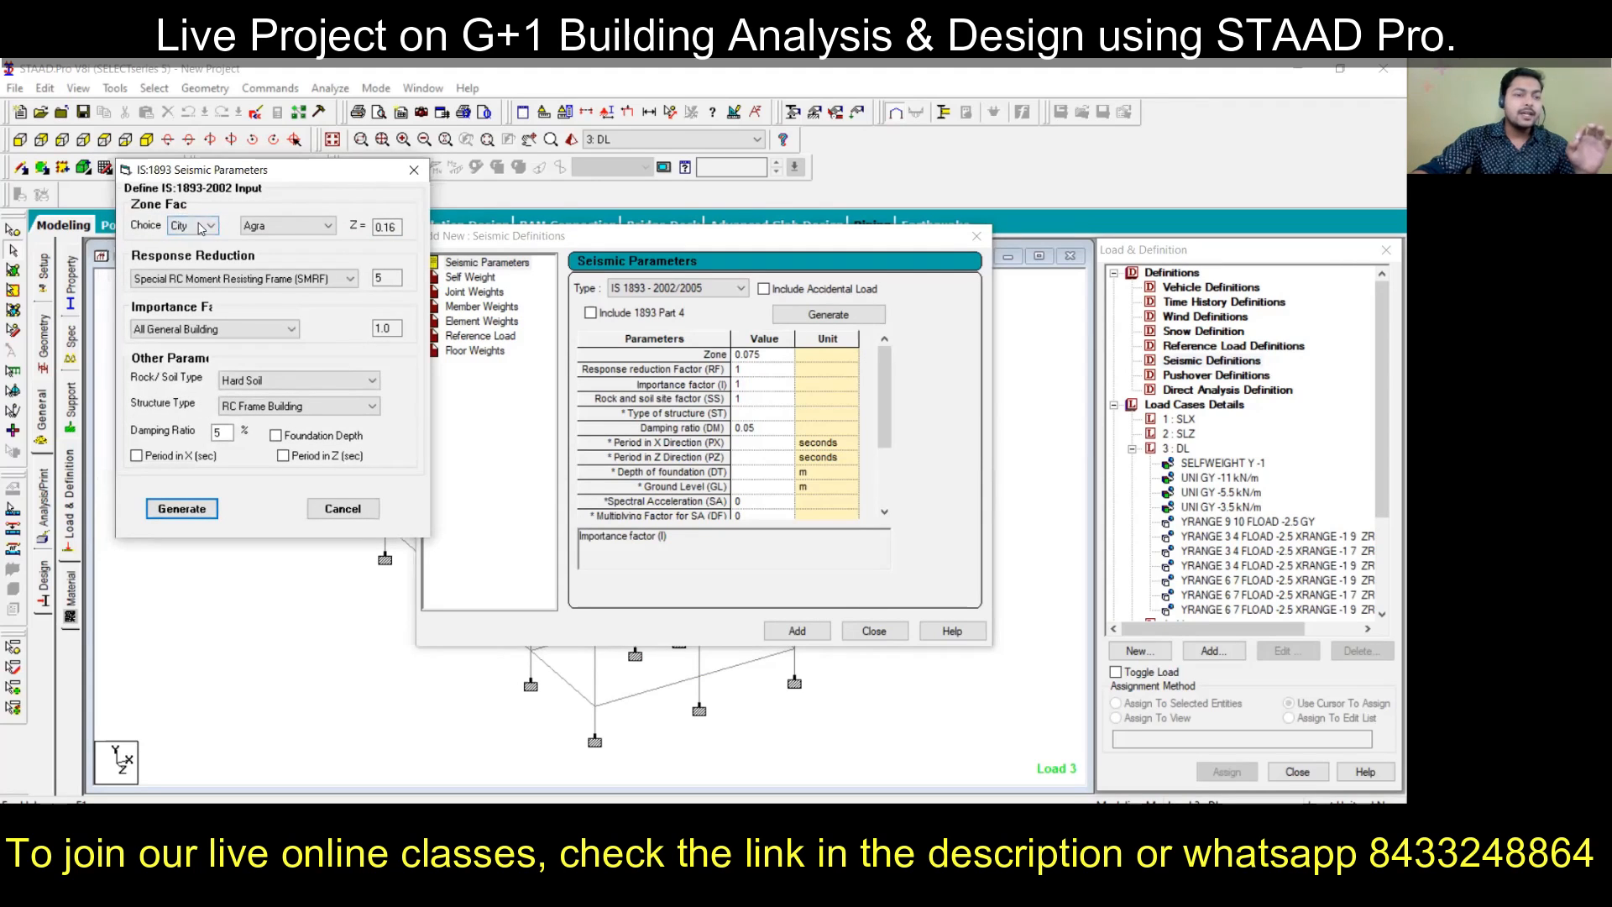
pyautogui.click(211, 226)
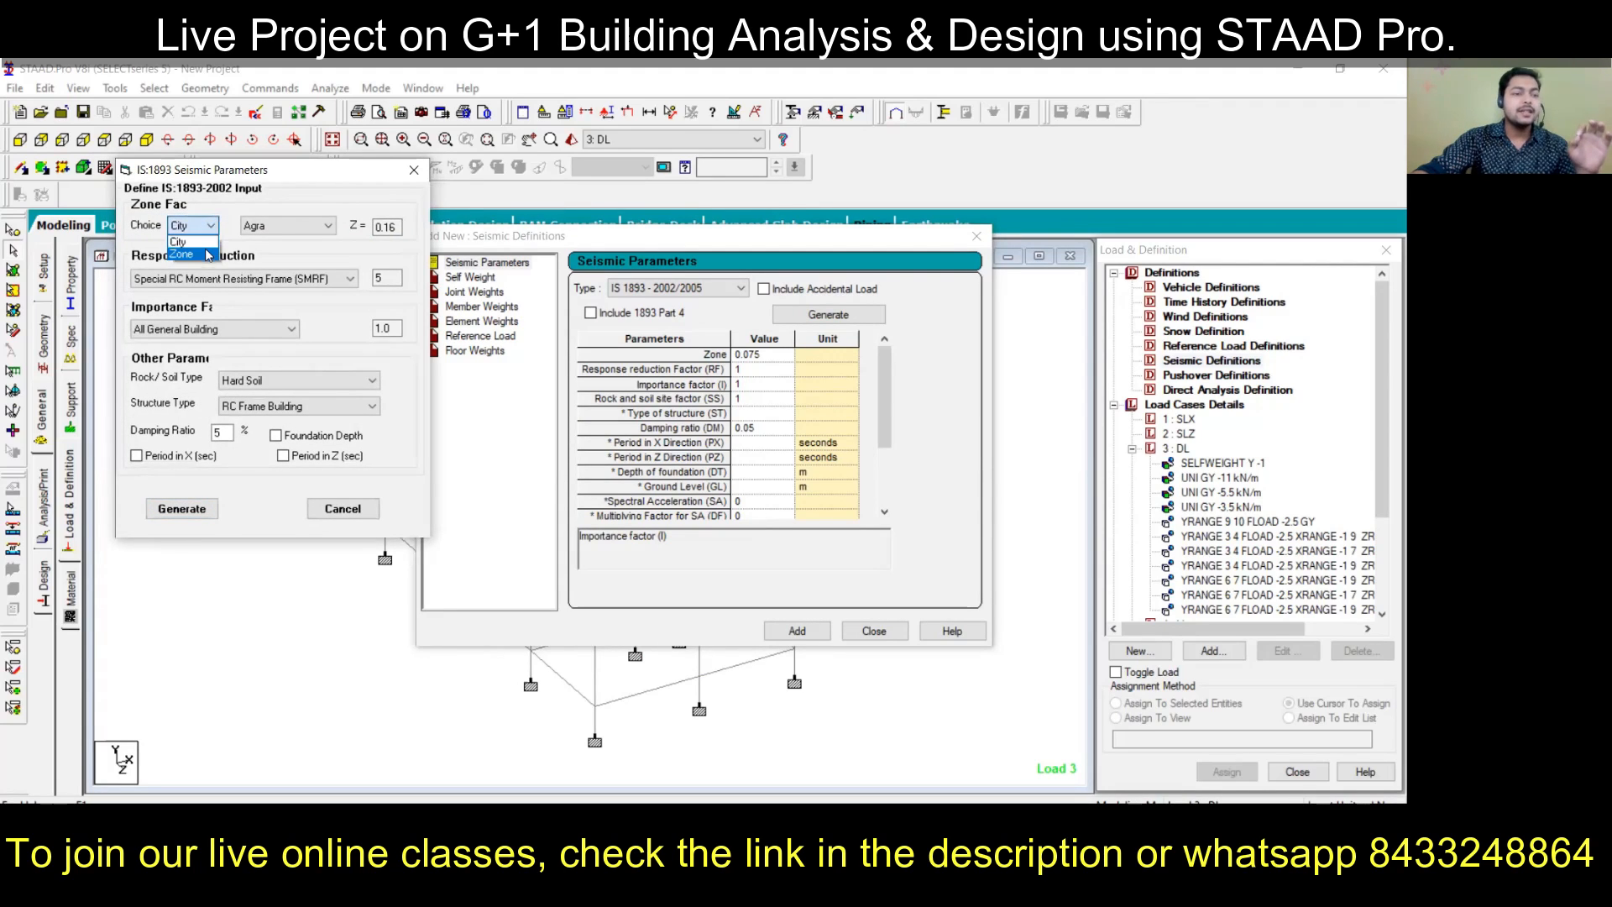
pyautogui.click(208, 254)
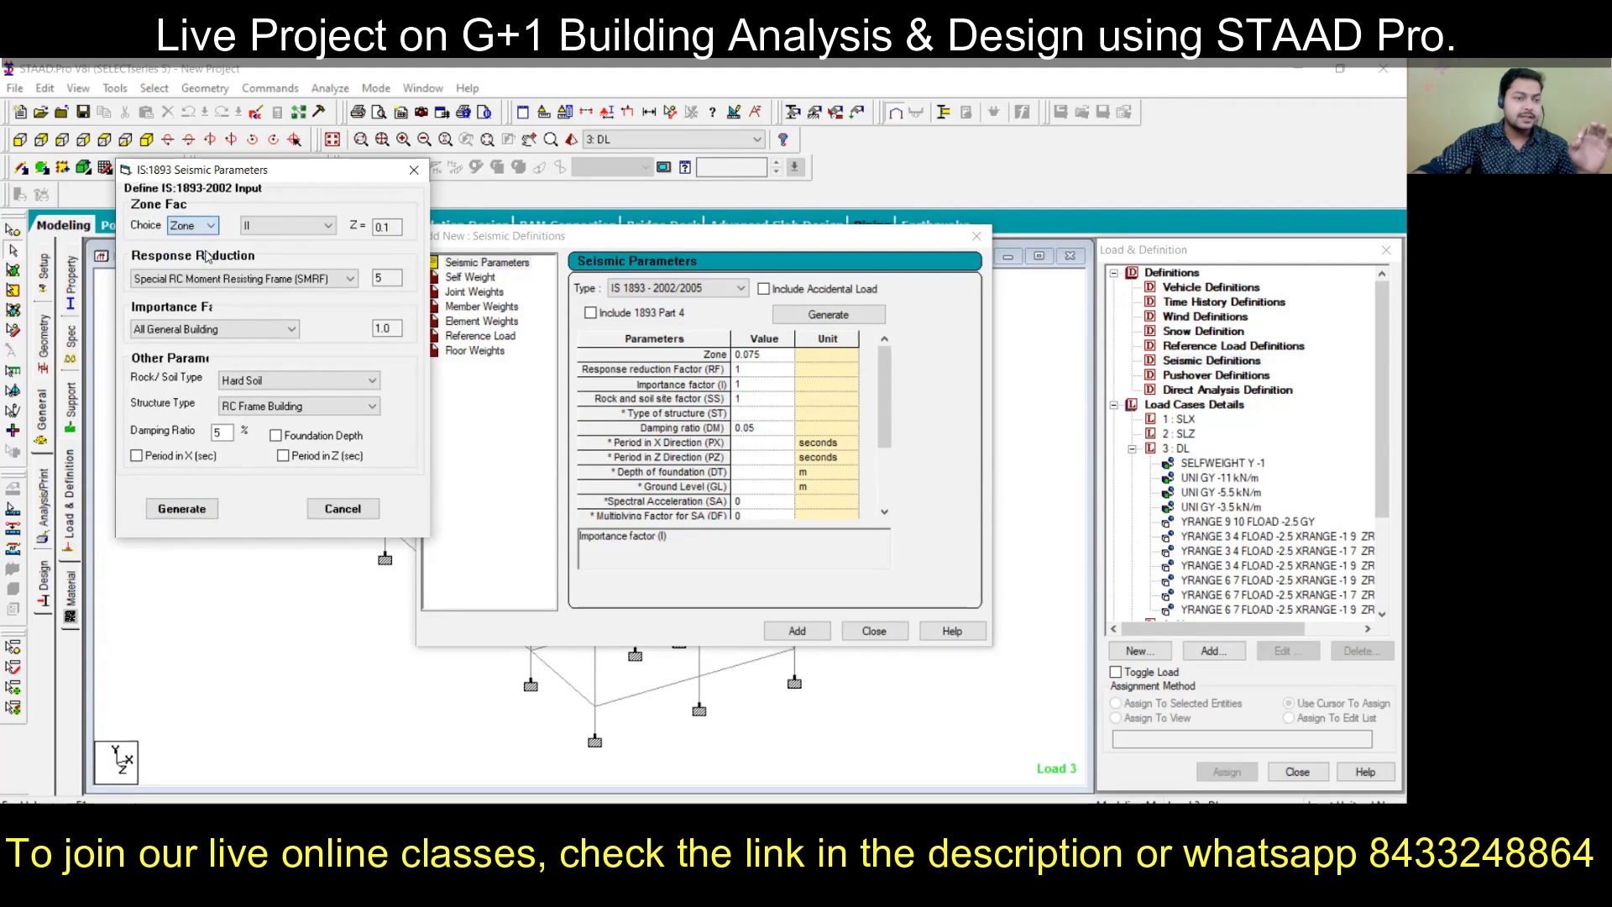
pyautogui.click(278, 227)
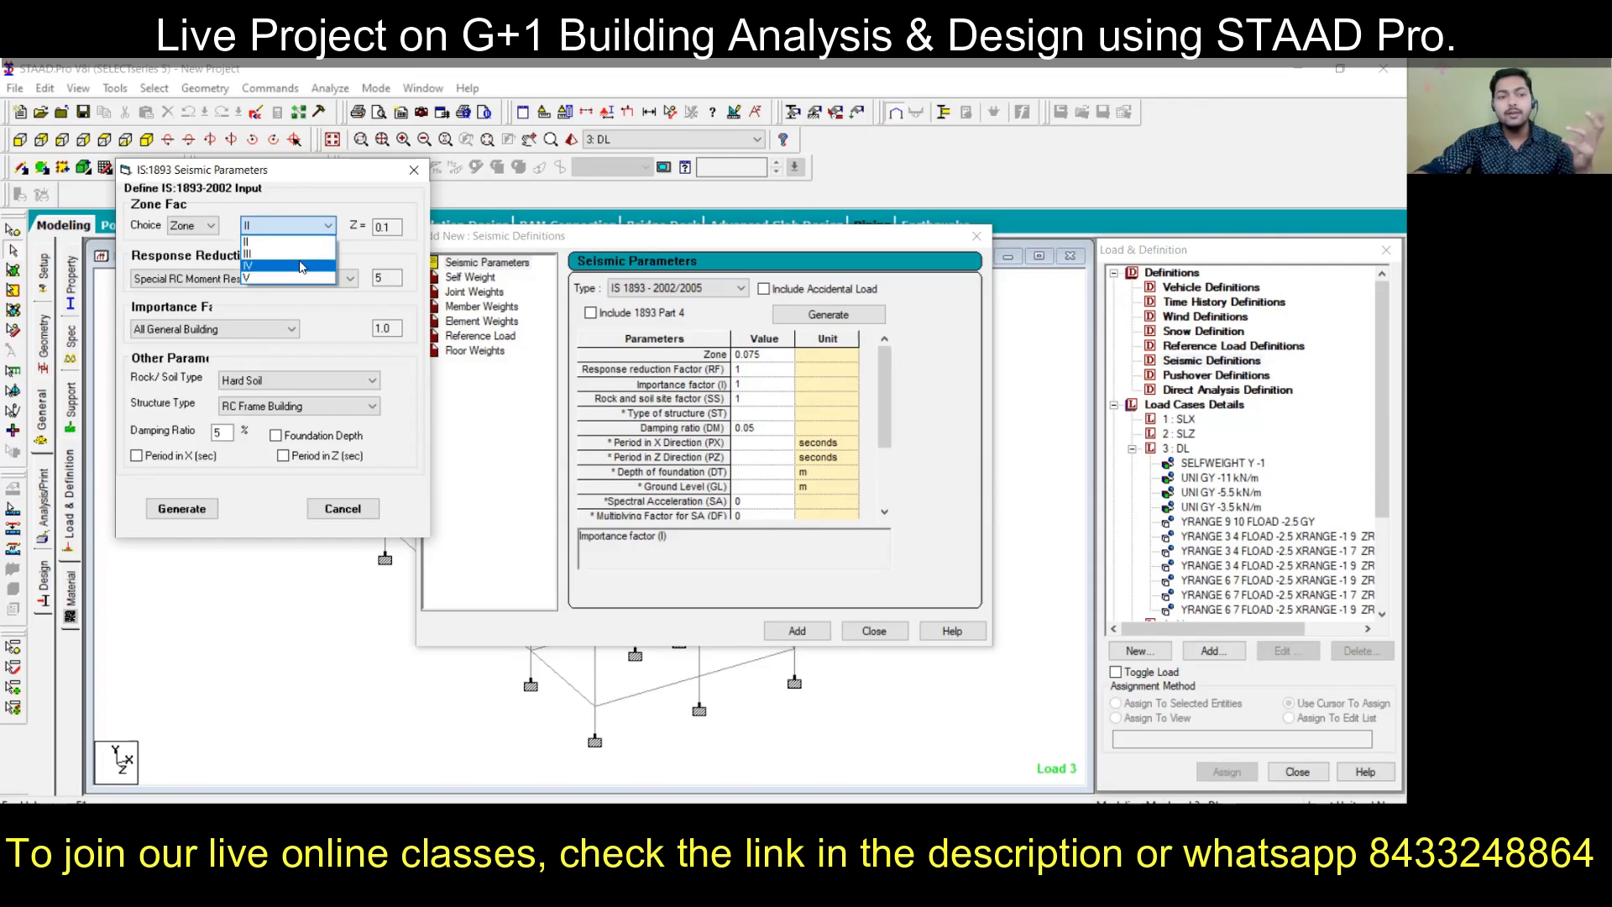
pyautogui.click(288, 256)
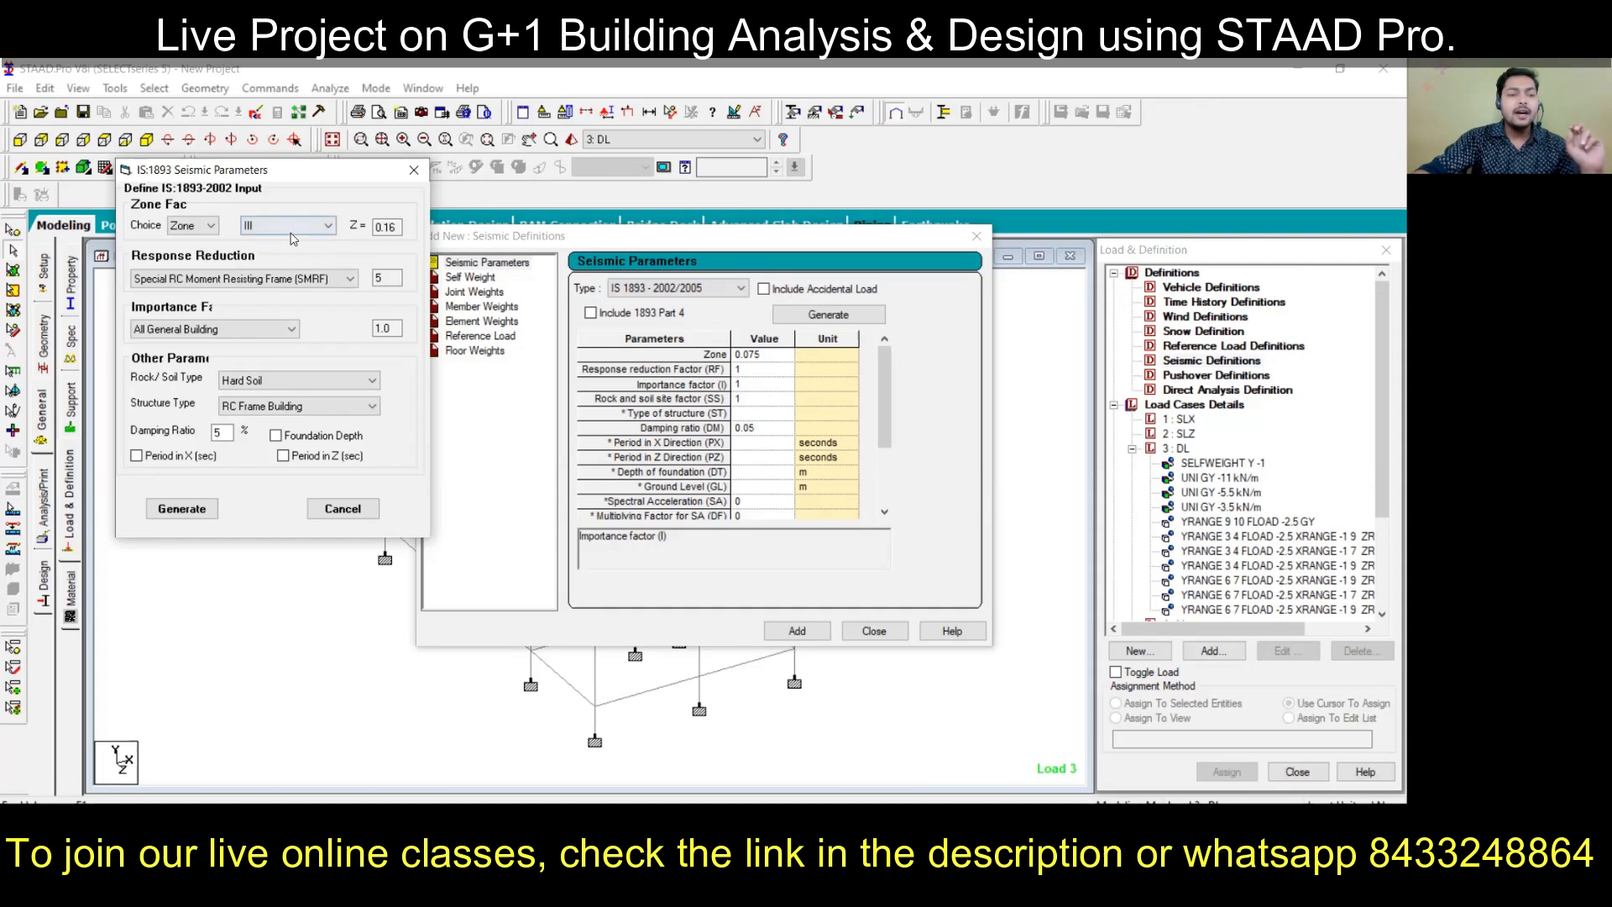
# Step: Try zones IV, V, III and II to compare their zone factors, and return to zone III
pyautogui.click(290, 226)
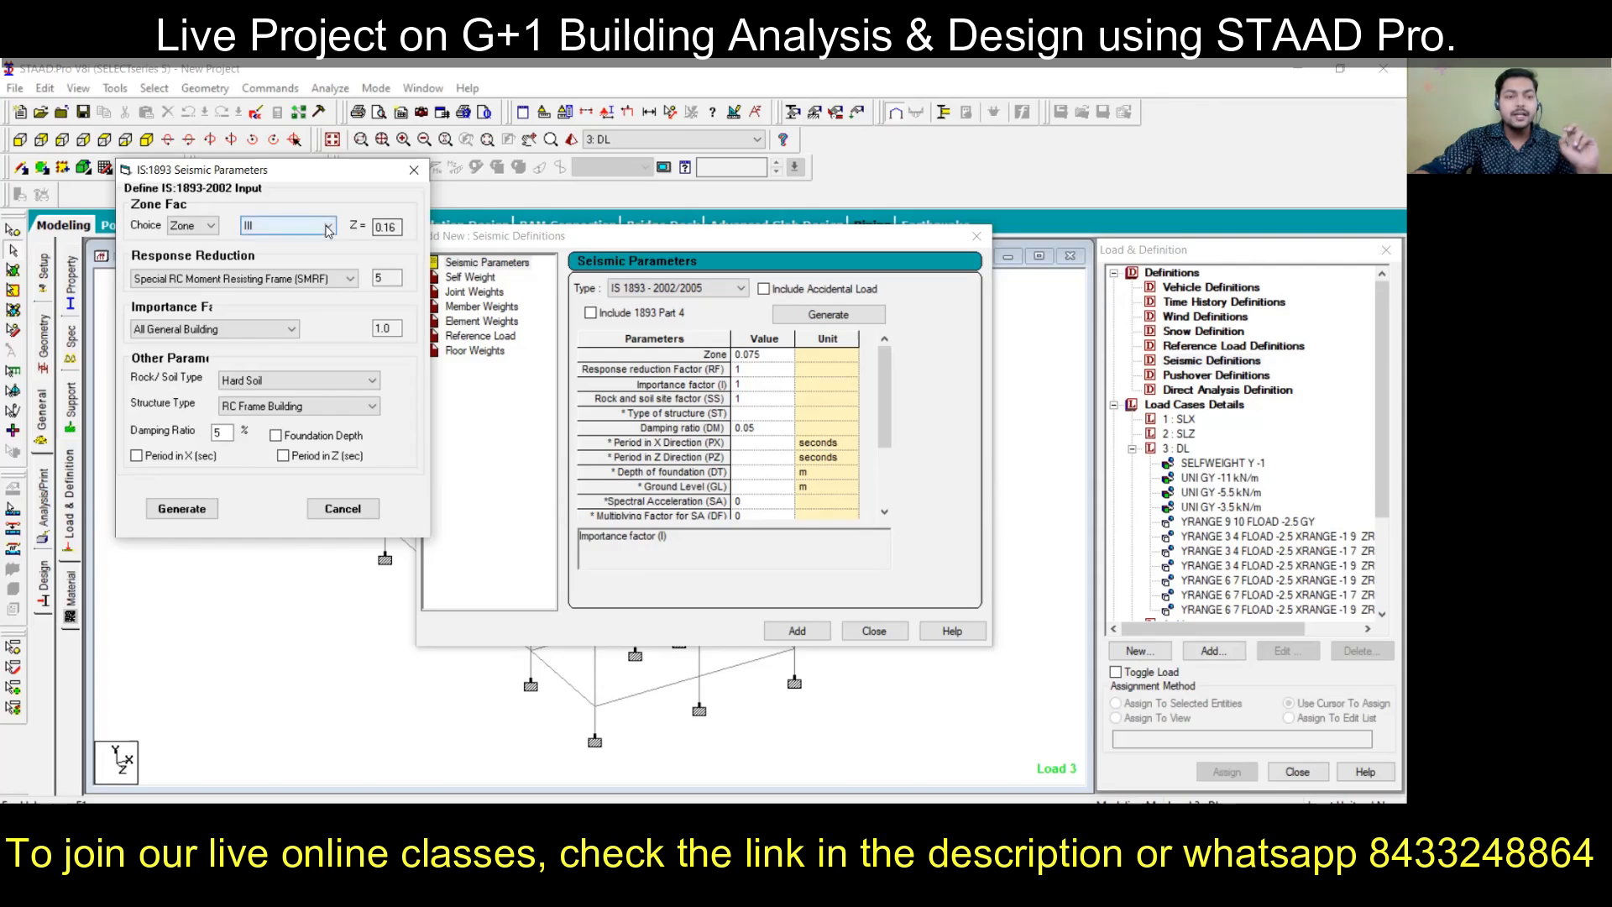
pyautogui.click(294, 265)
pyautogui.click(294, 227)
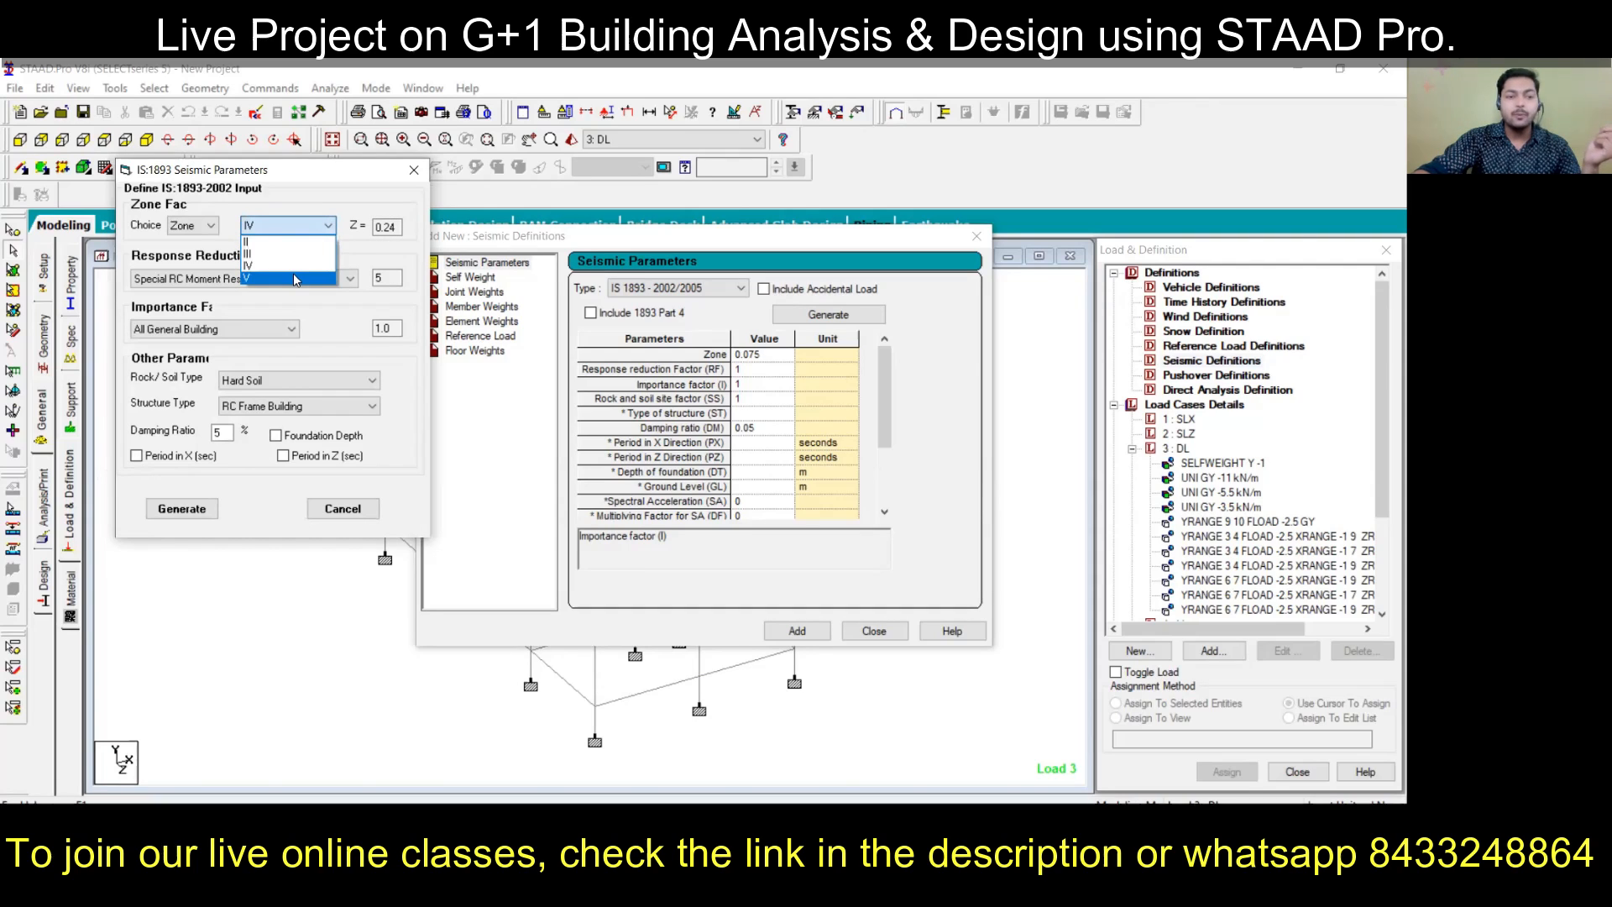
pyautogui.click(294, 275)
pyautogui.click(296, 228)
pyautogui.click(292, 255)
pyautogui.click(296, 229)
pyautogui.click(285, 242)
pyautogui.click(285, 227)
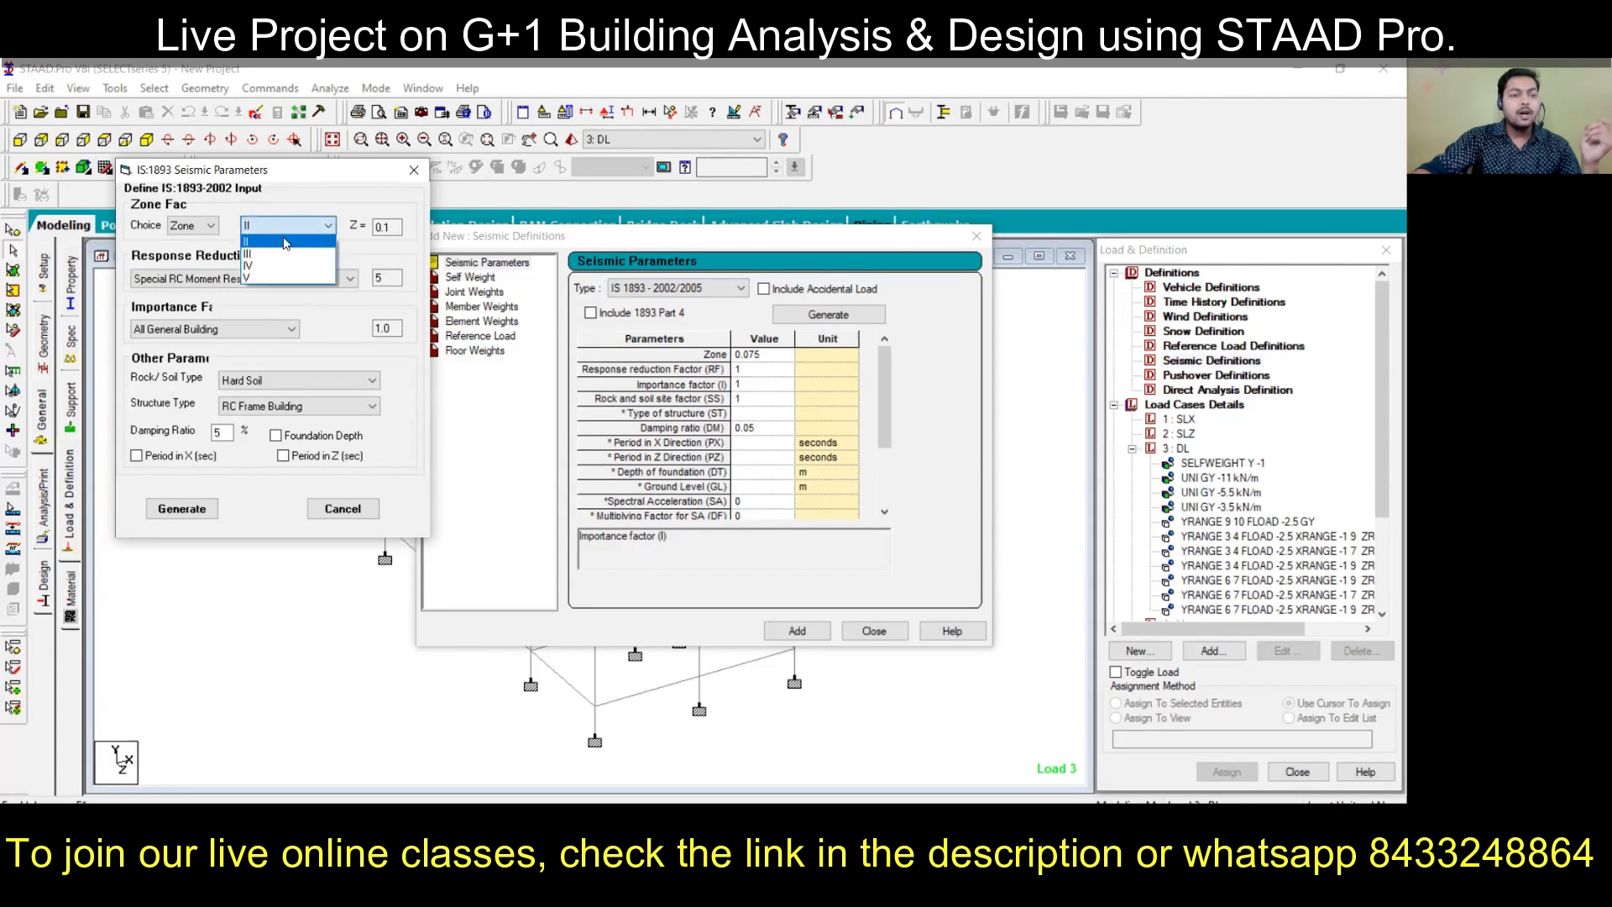
pyautogui.click(281, 254)
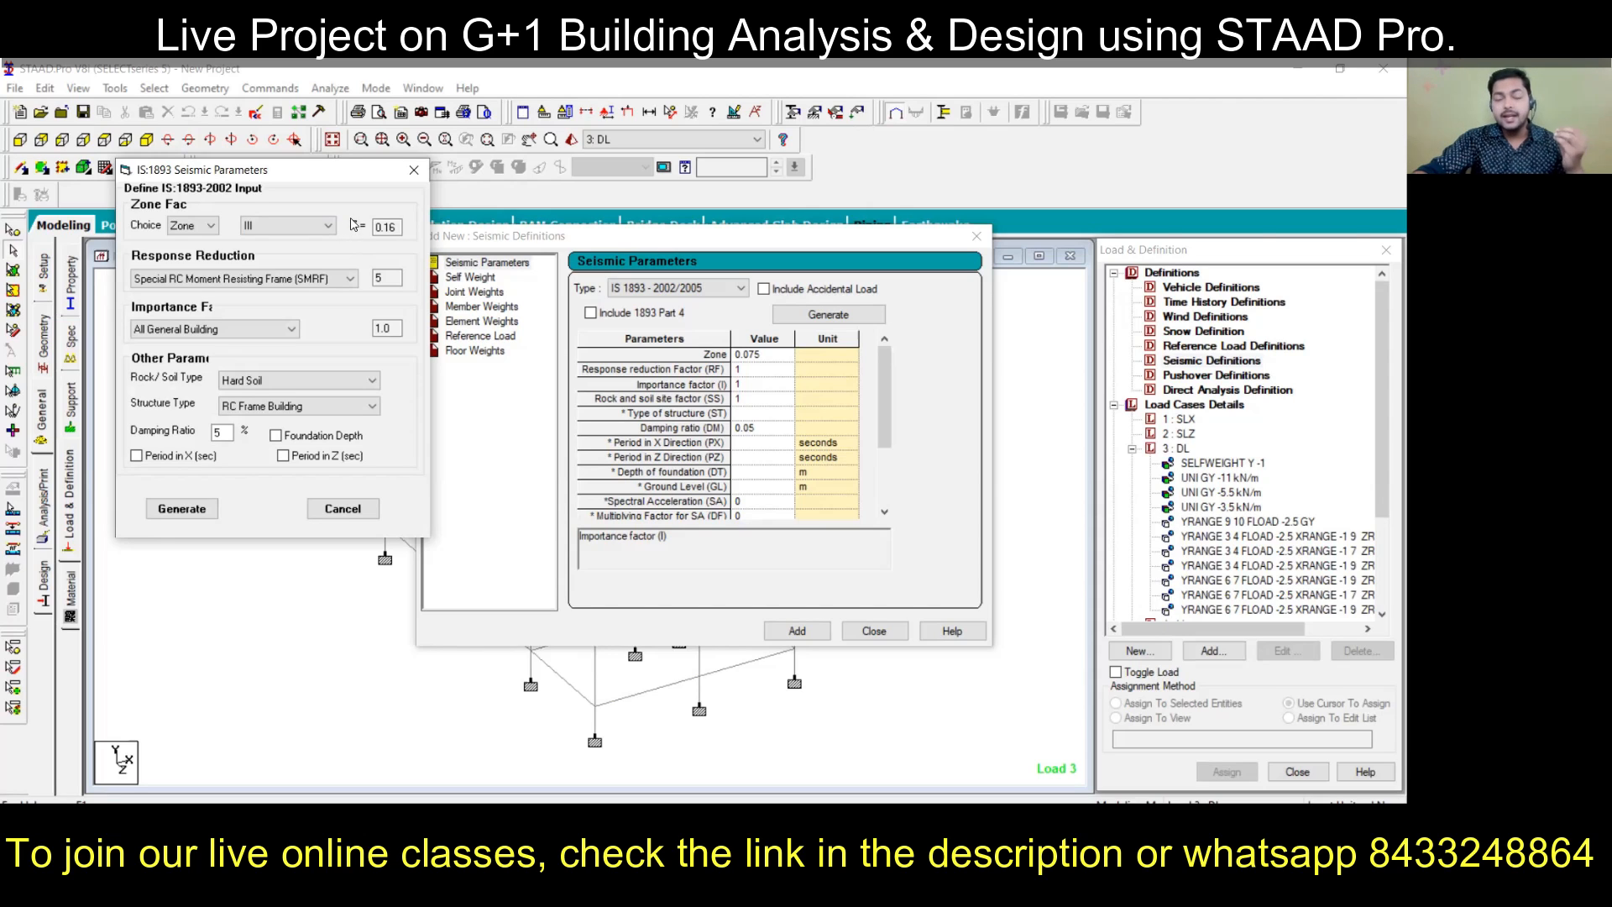
# Step: Set the response reduction type to Ordinary RC Moment Resisting Frame (OMRF)
pyautogui.click(307, 289)
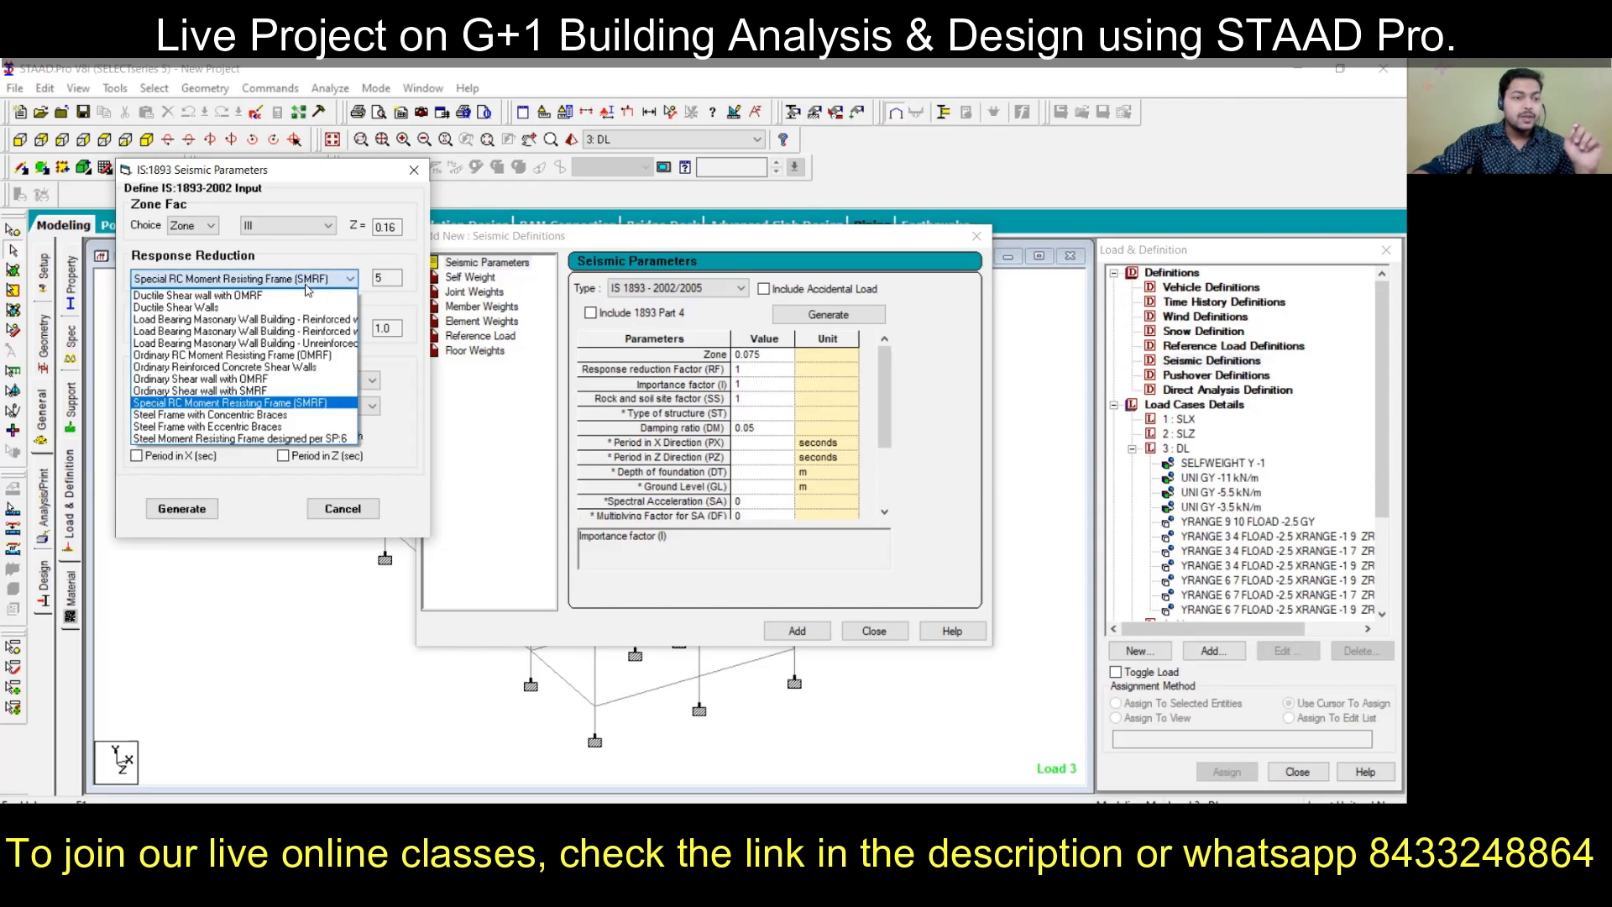
pyautogui.click(267, 357)
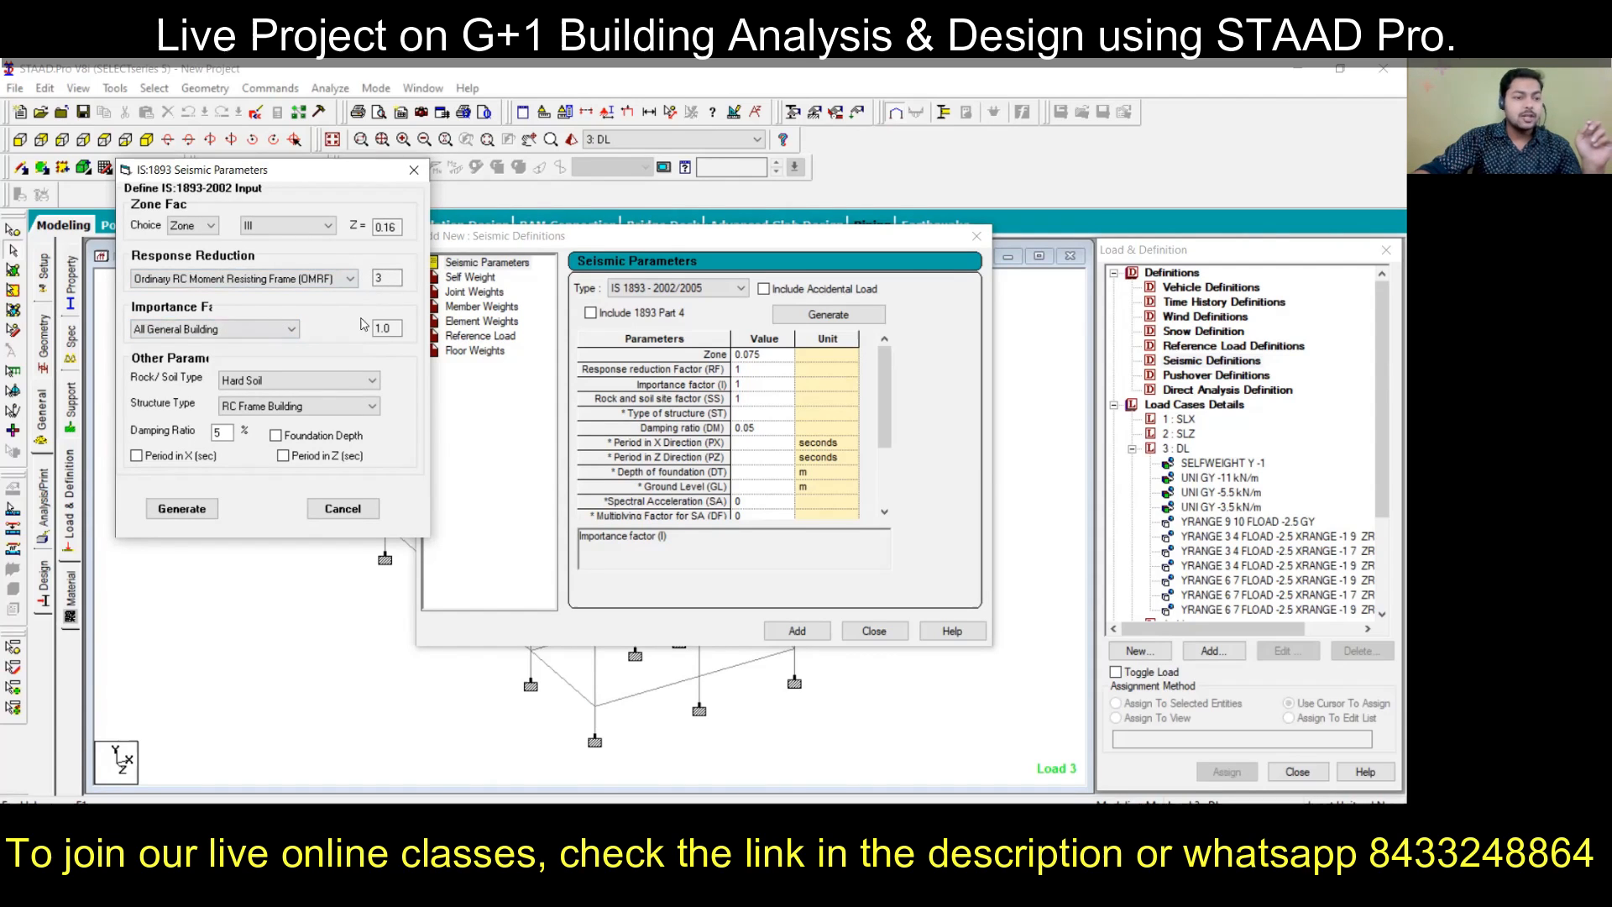
# Step: Try Important Building for the importance factor and return to All General Building
pyautogui.click(224, 331)
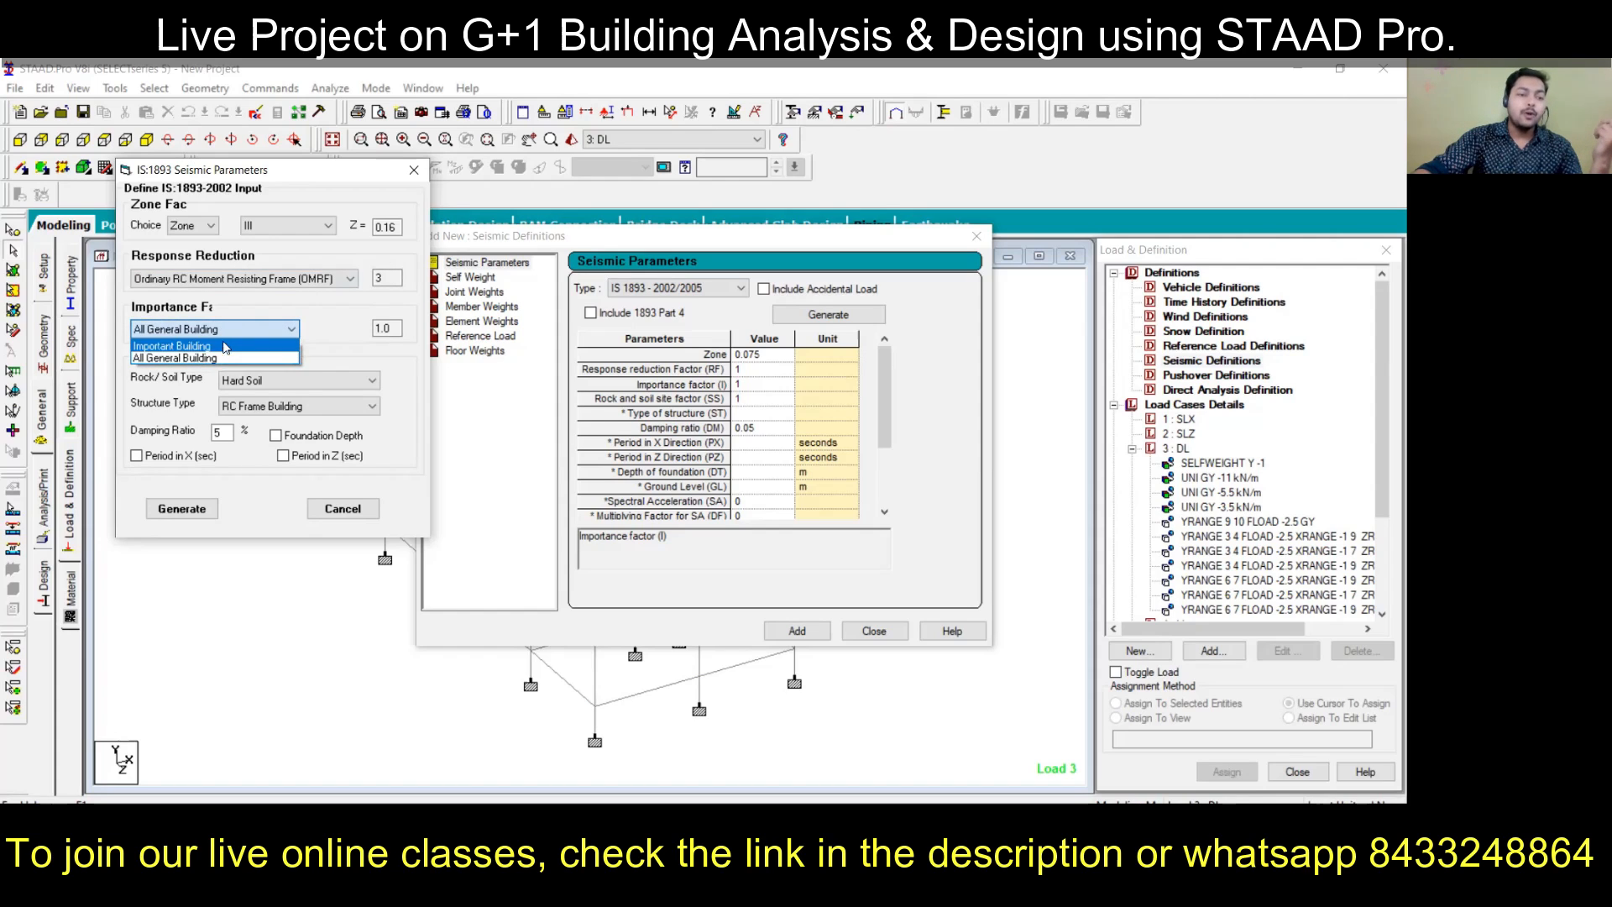
pyautogui.click(223, 345)
pyautogui.click(246, 331)
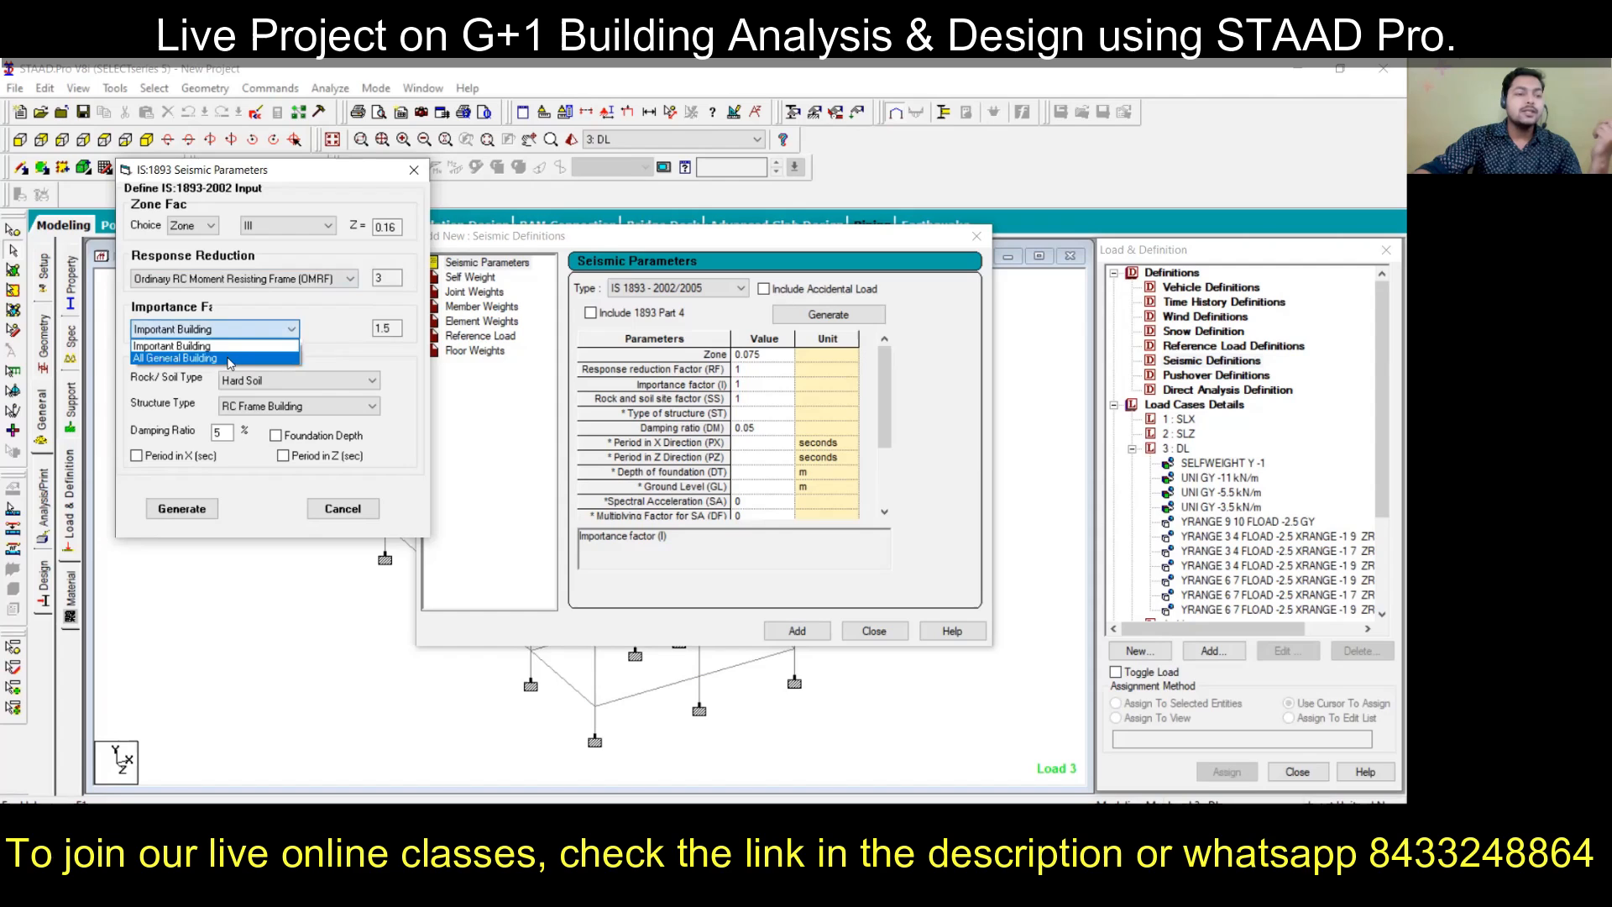
pyautogui.click(229, 347)
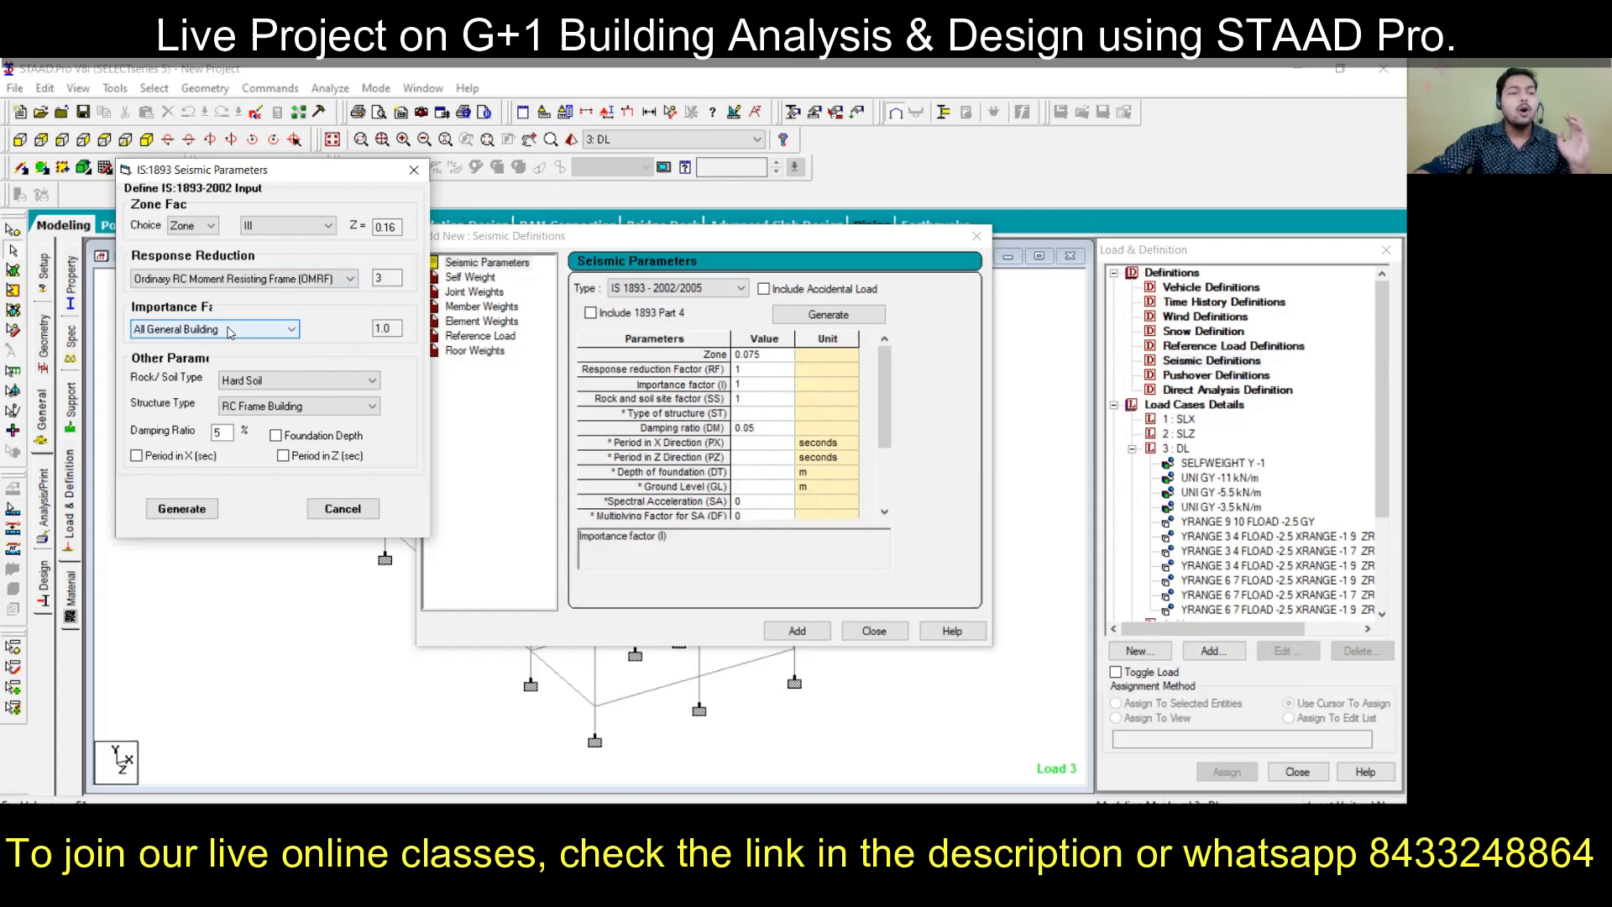
pyautogui.click(228, 330)
pyautogui.click(244, 358)
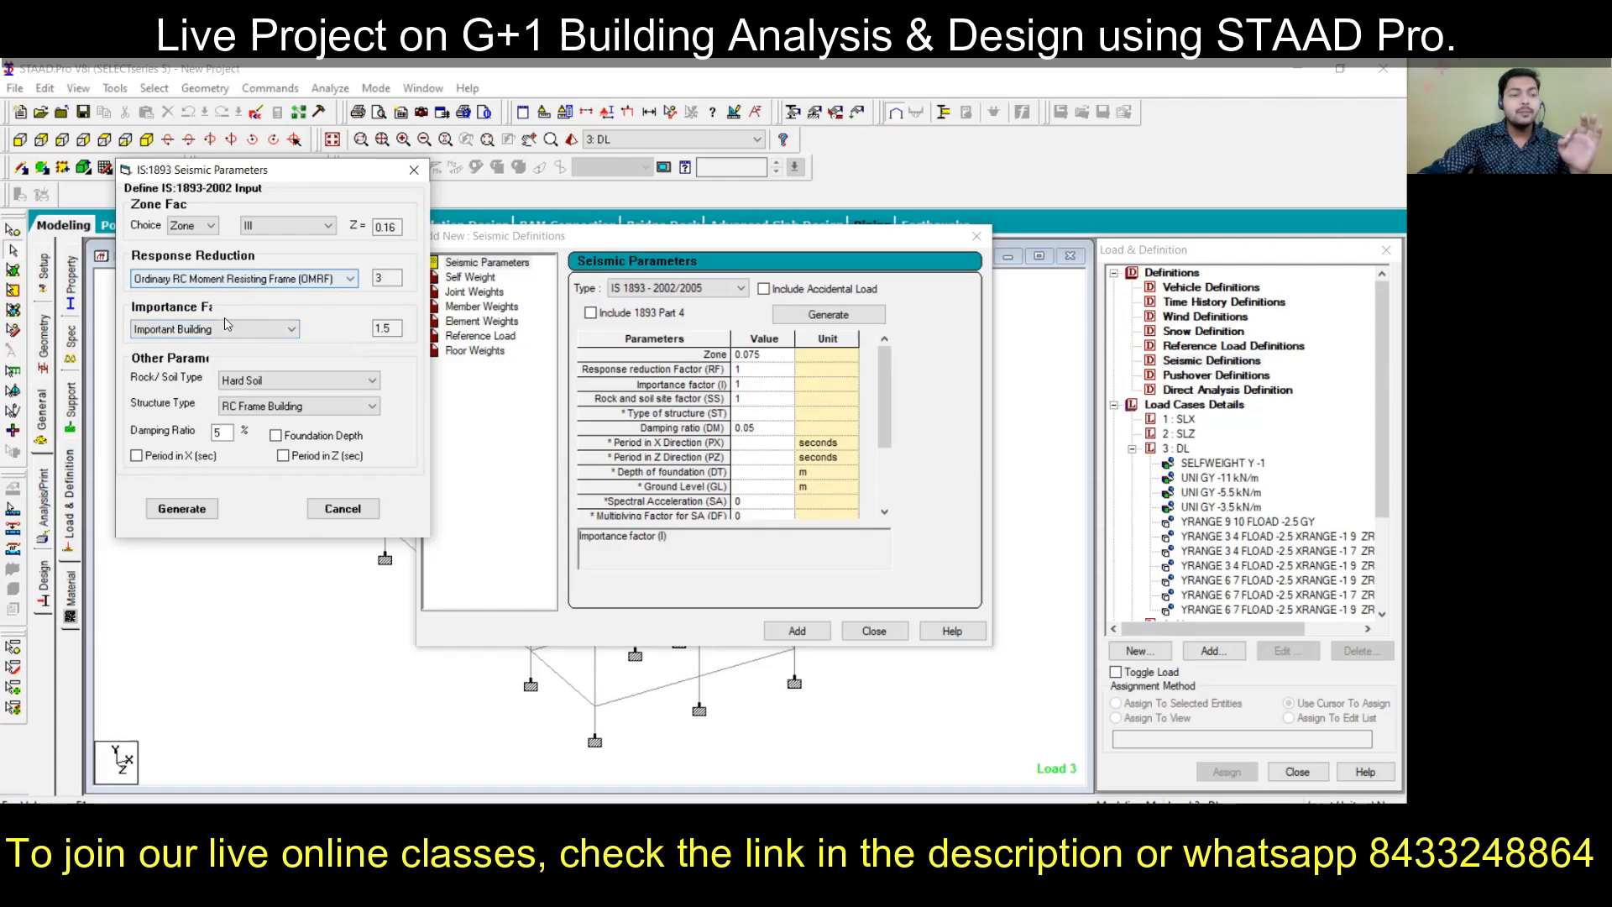
pyautogui.click(223, 330)
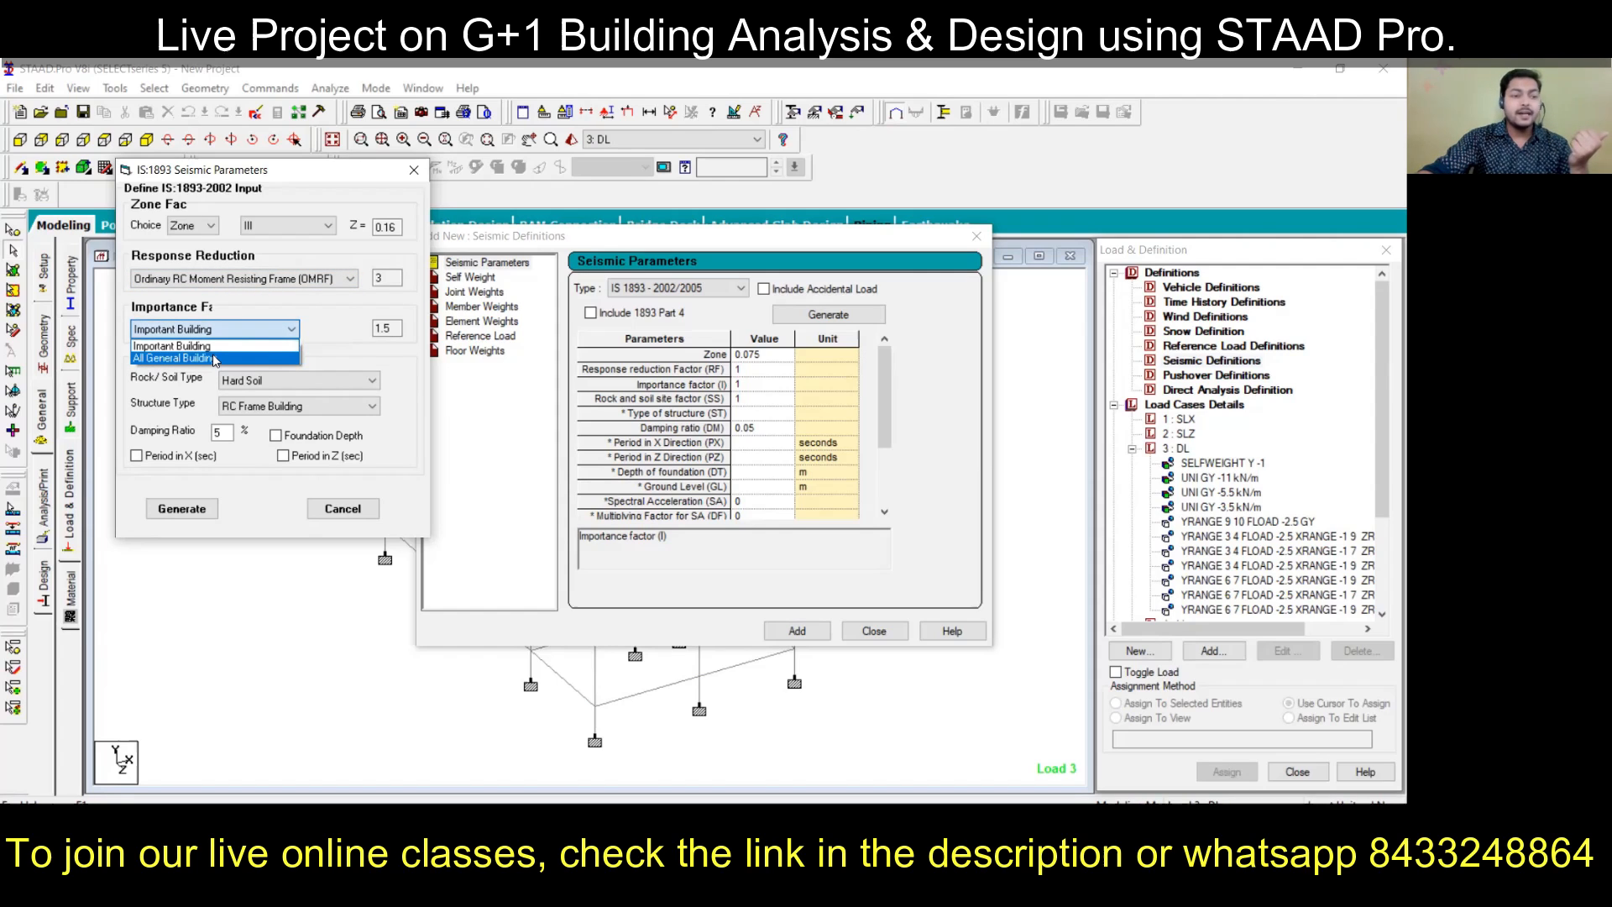
pyautogui.click(213, 358)
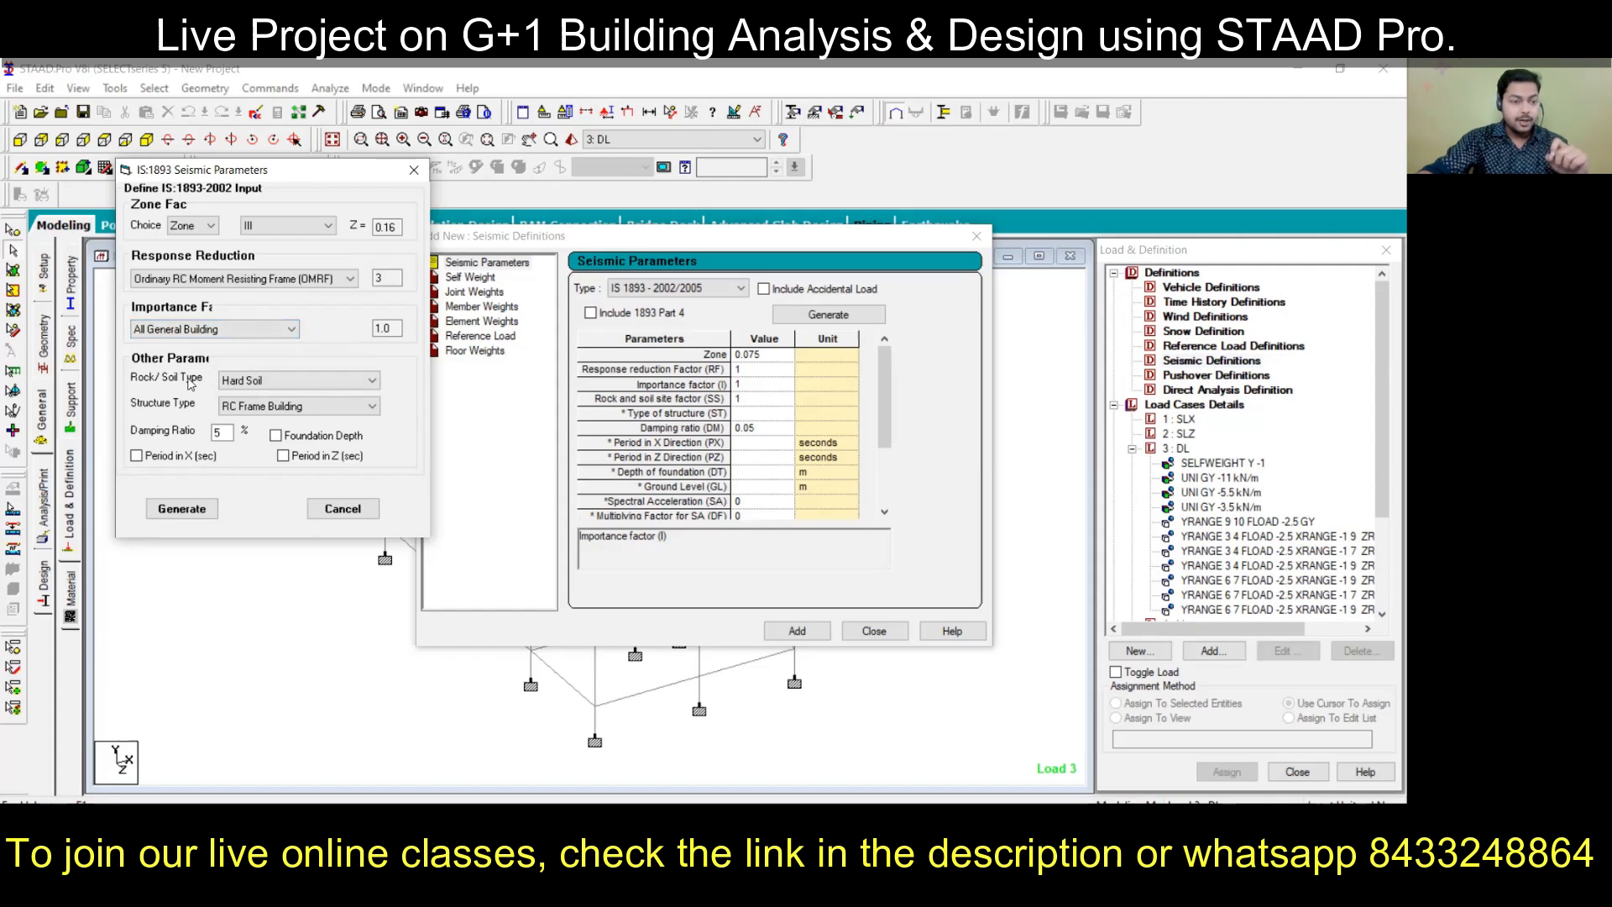
# Step: Set the soil type to Medium Soil, leaving RC Frame Building as the structure type, and generate the seismic parameters
pyautogui.click(257, 381)
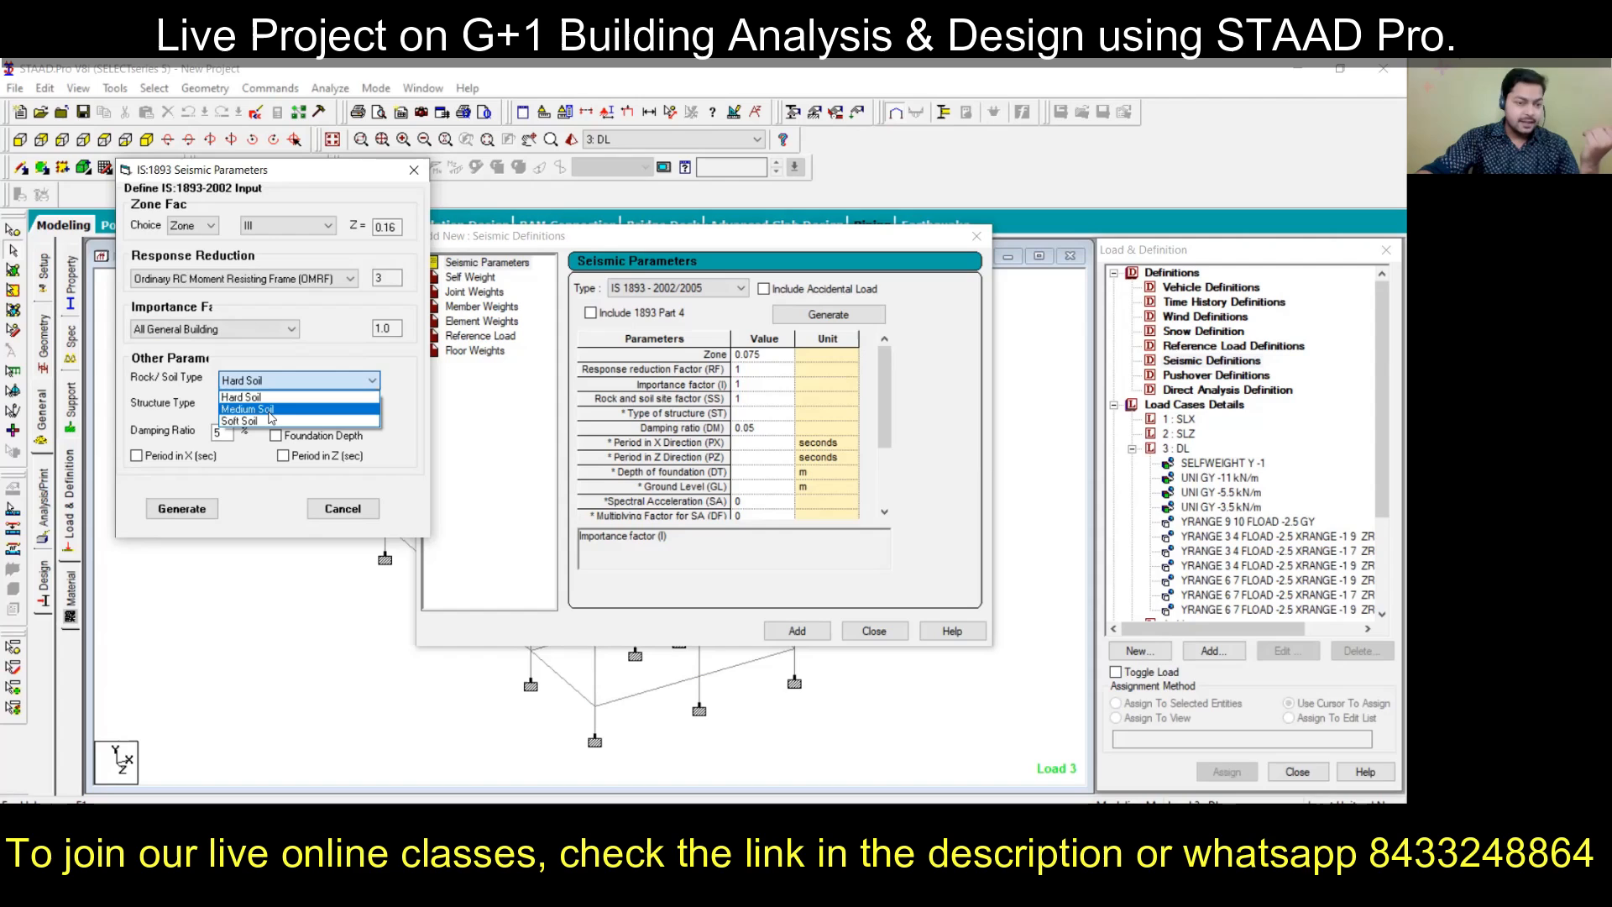
pyautogui.click(269, 413)
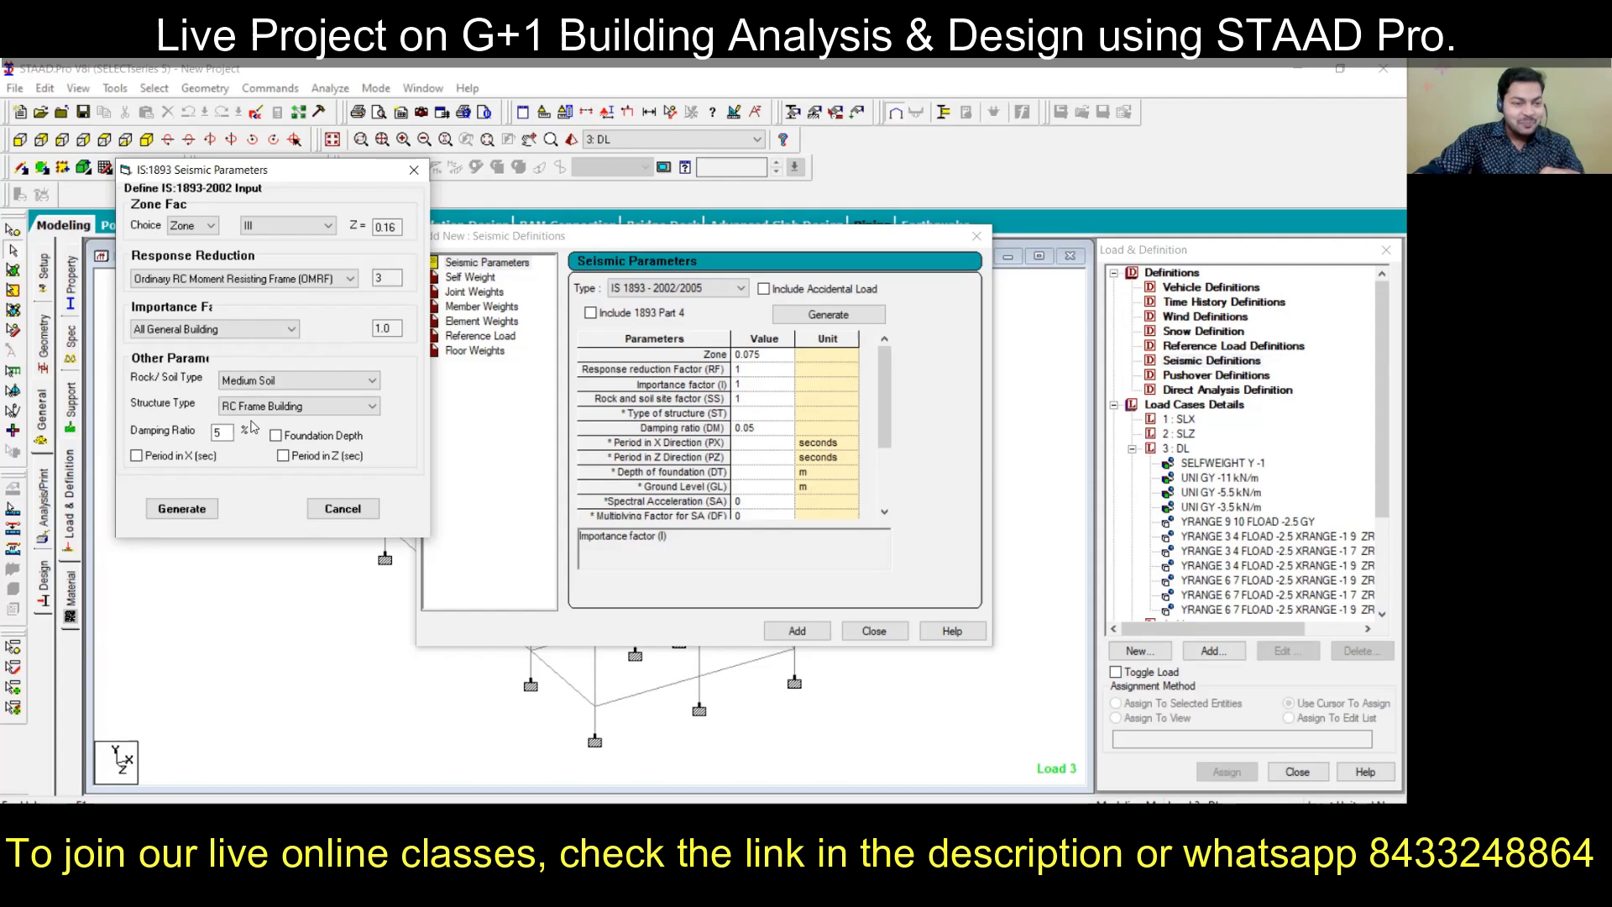
pyautogui.click(253, 410)
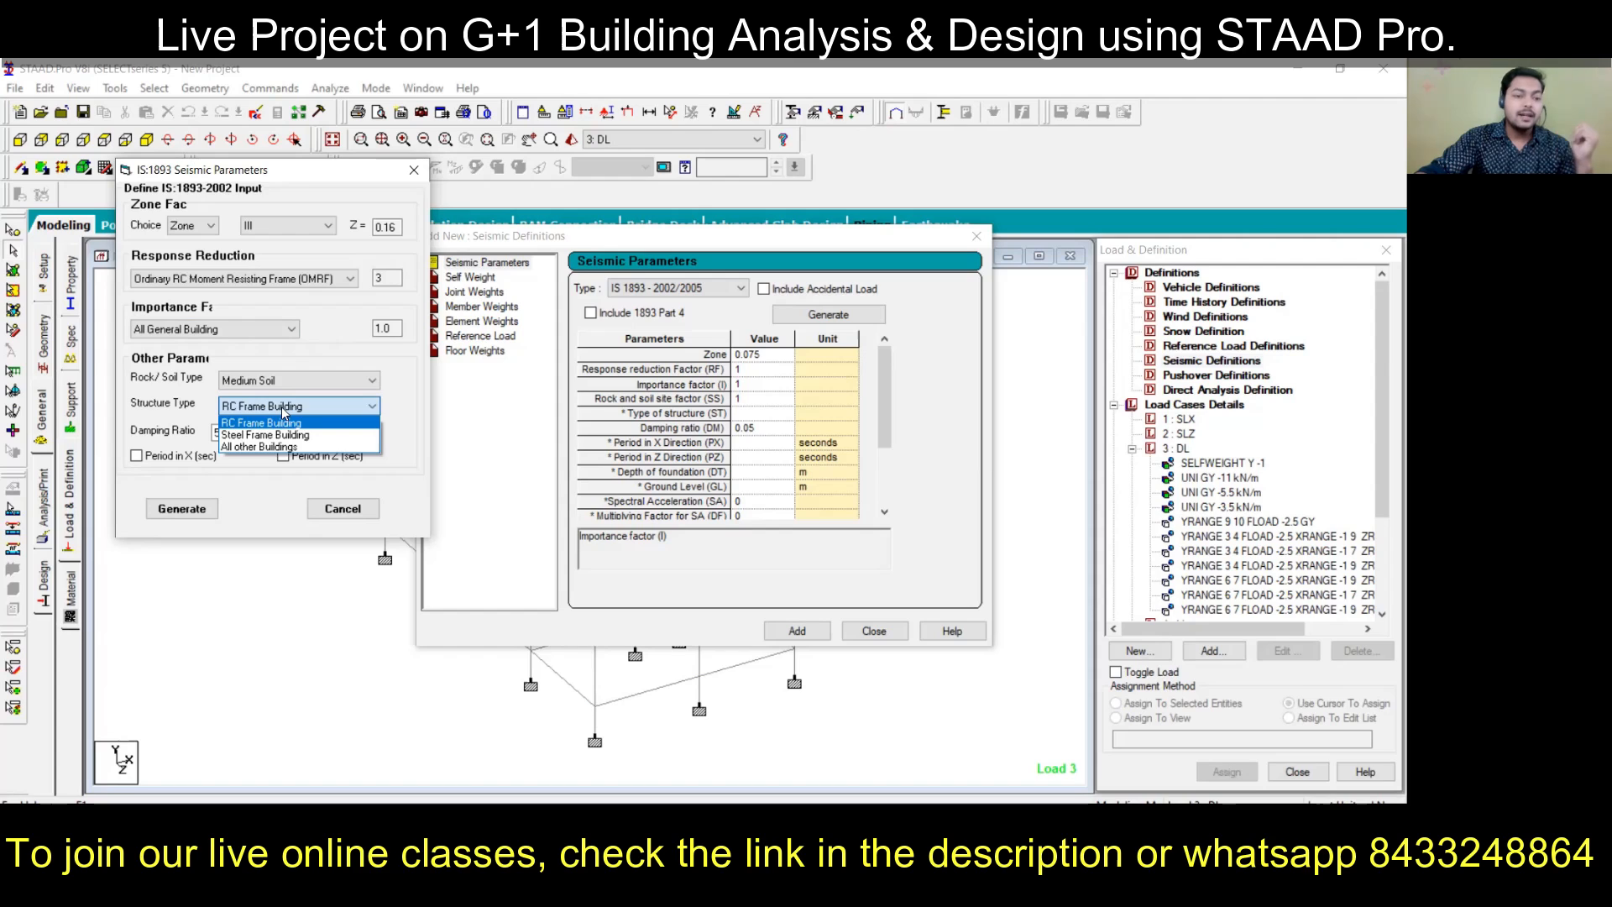
pyautogui.click(280, 406)
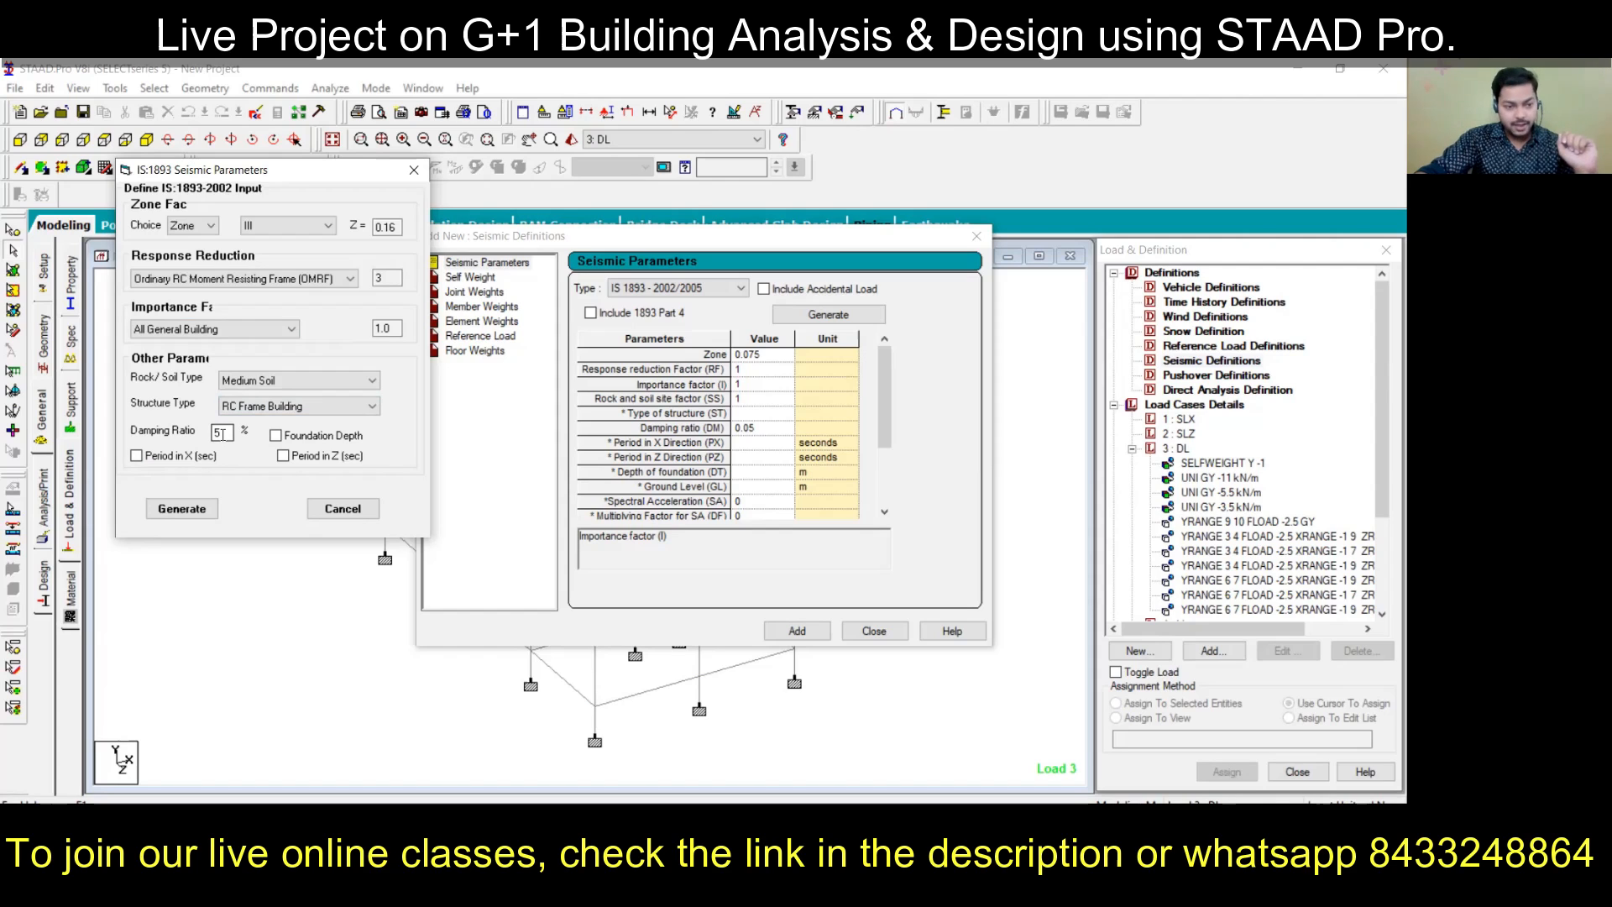
pyautogui.click(180, 510)
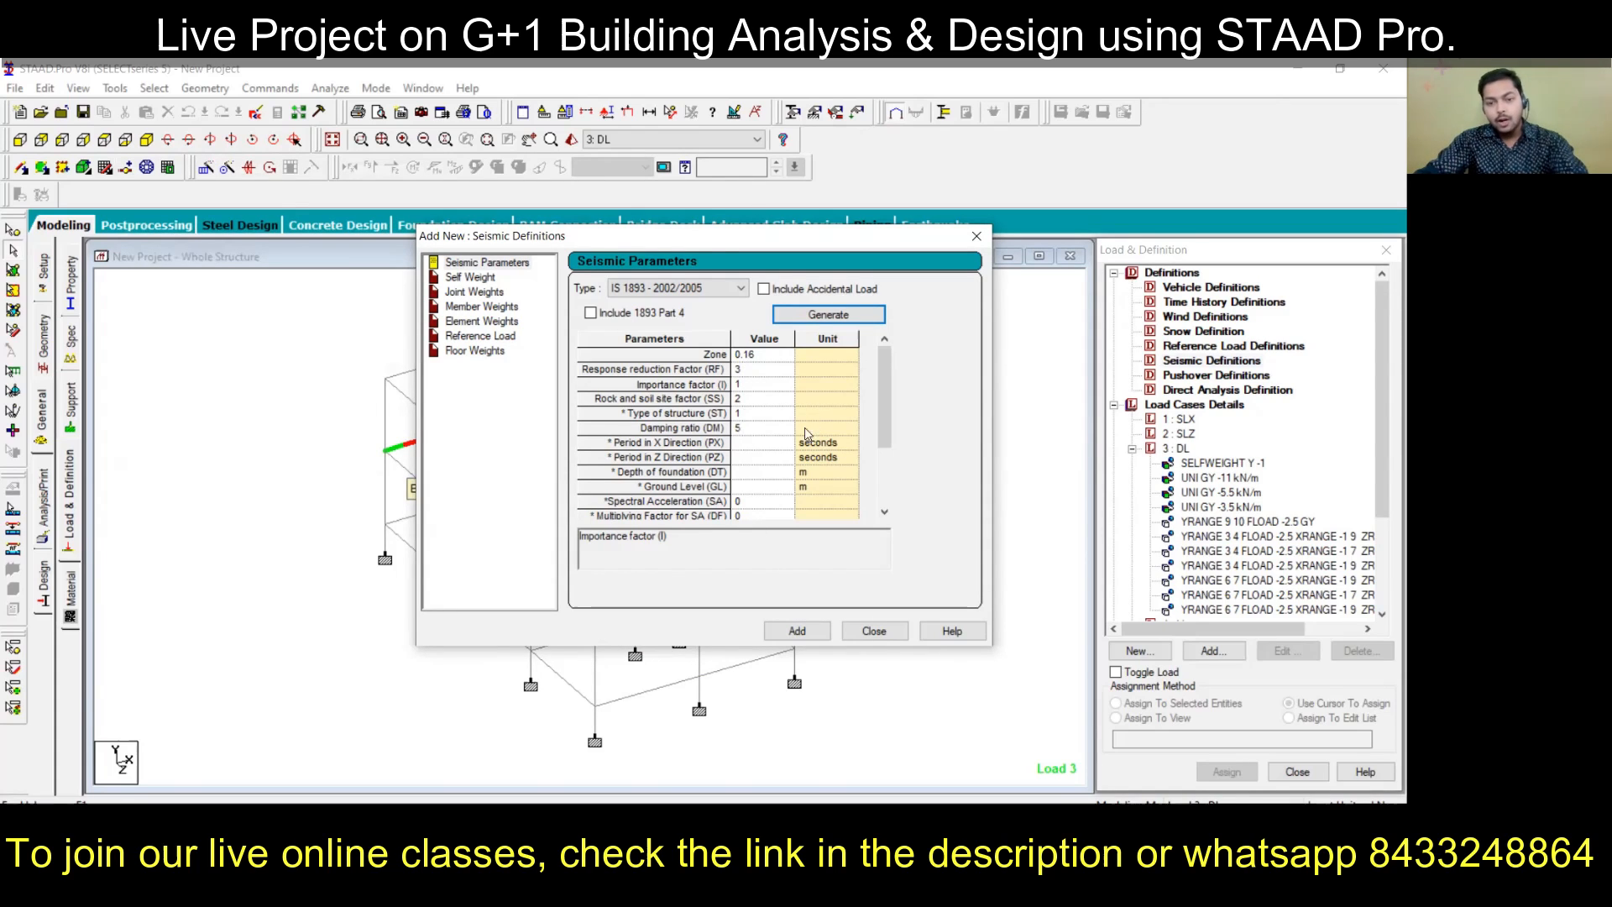
# Step: Add the generated IS 1893 parameters as the seismic definition, without adding any seismic weights
pyautogui.click(802, 632)
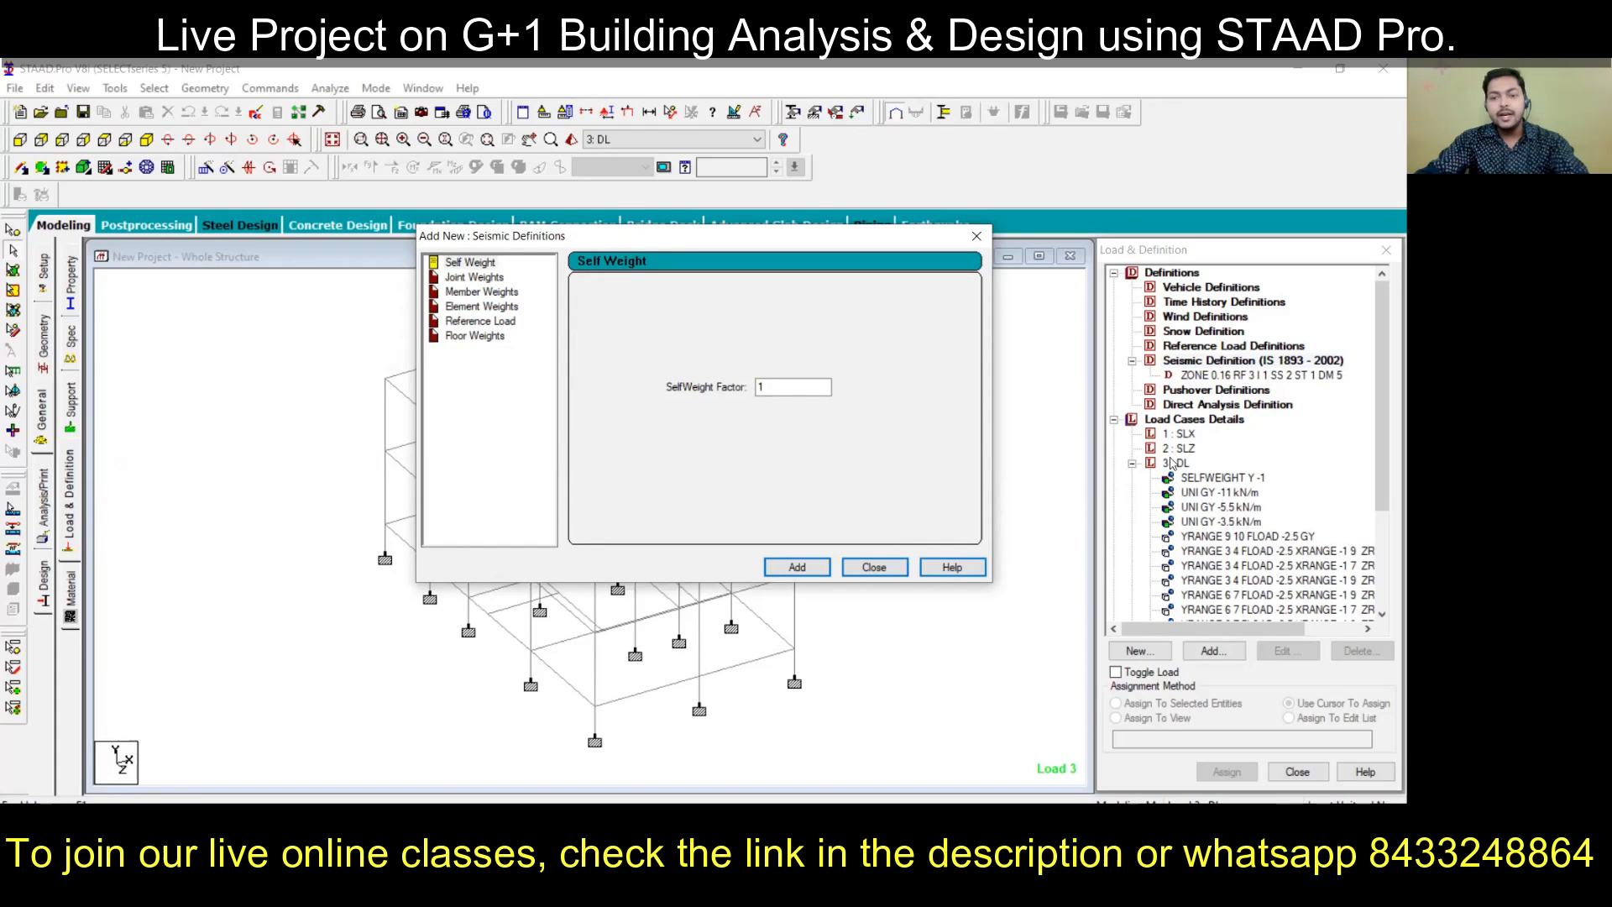
pyautogui.click(875, 567)
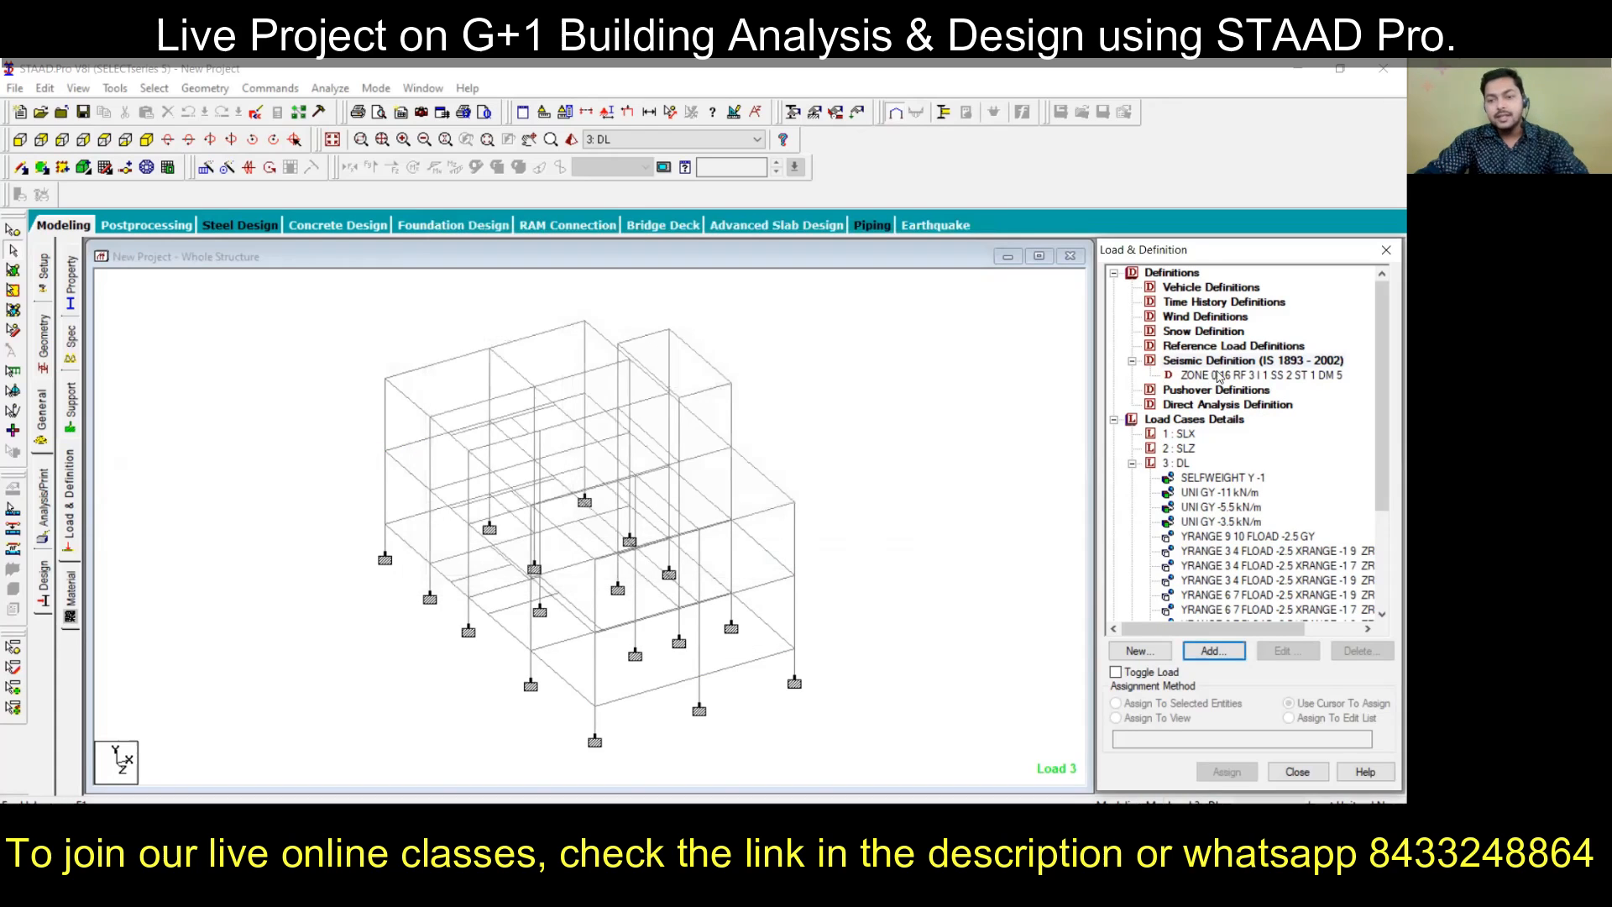
# Step: Add a seismic load in the X direction with factor 1 to load case SLX
pyautogui.click(1187, 435)
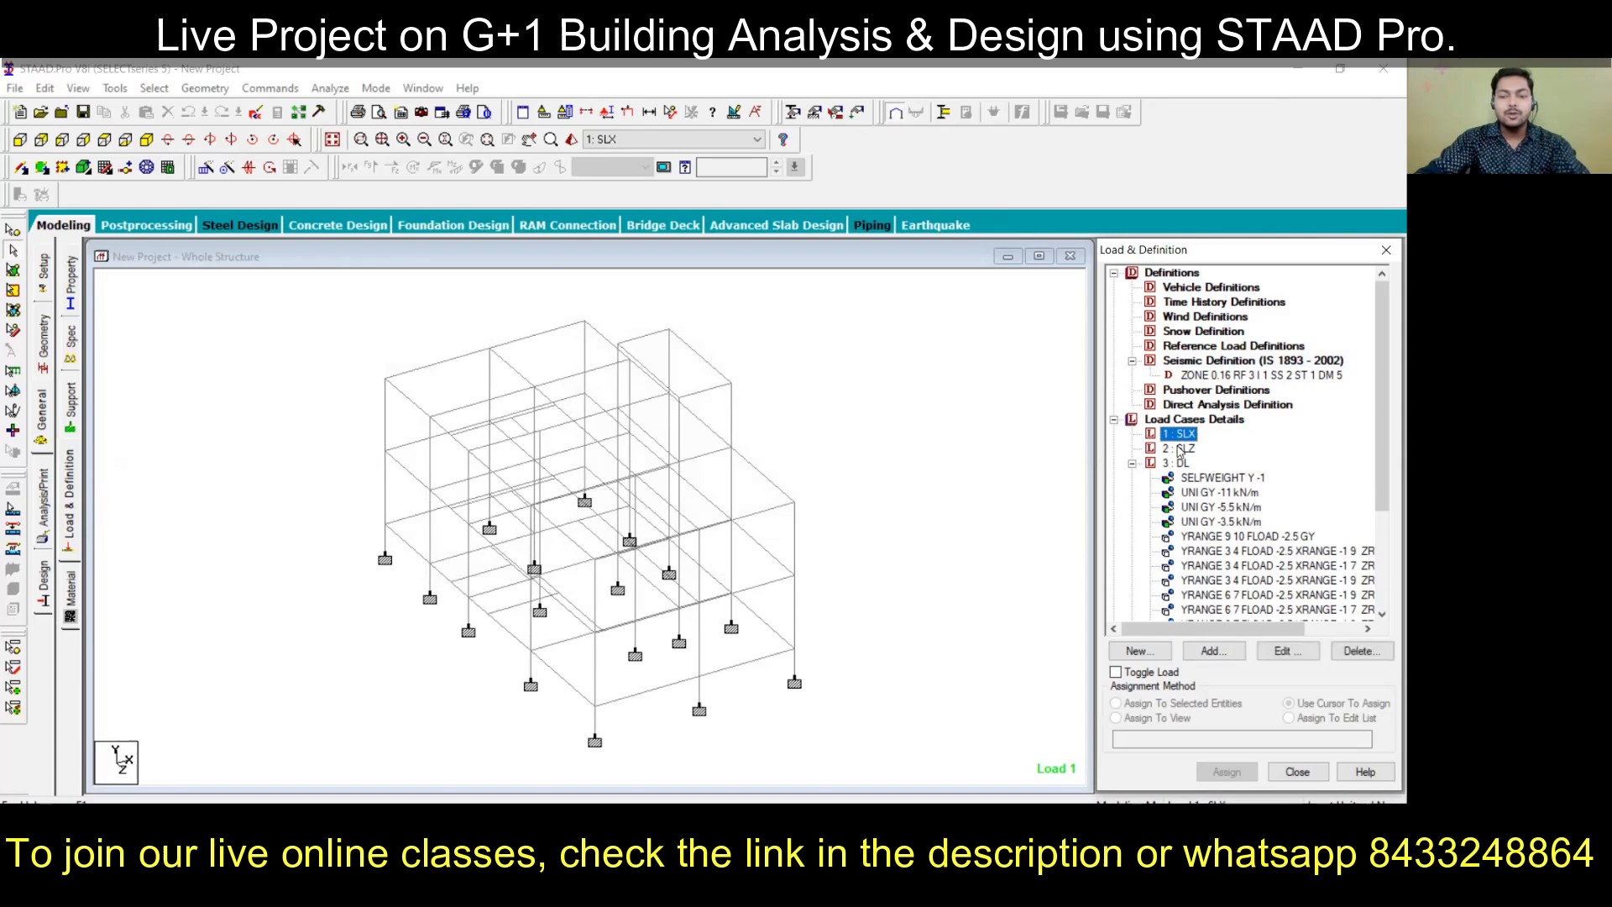
pyautogui.click(1209, 660)
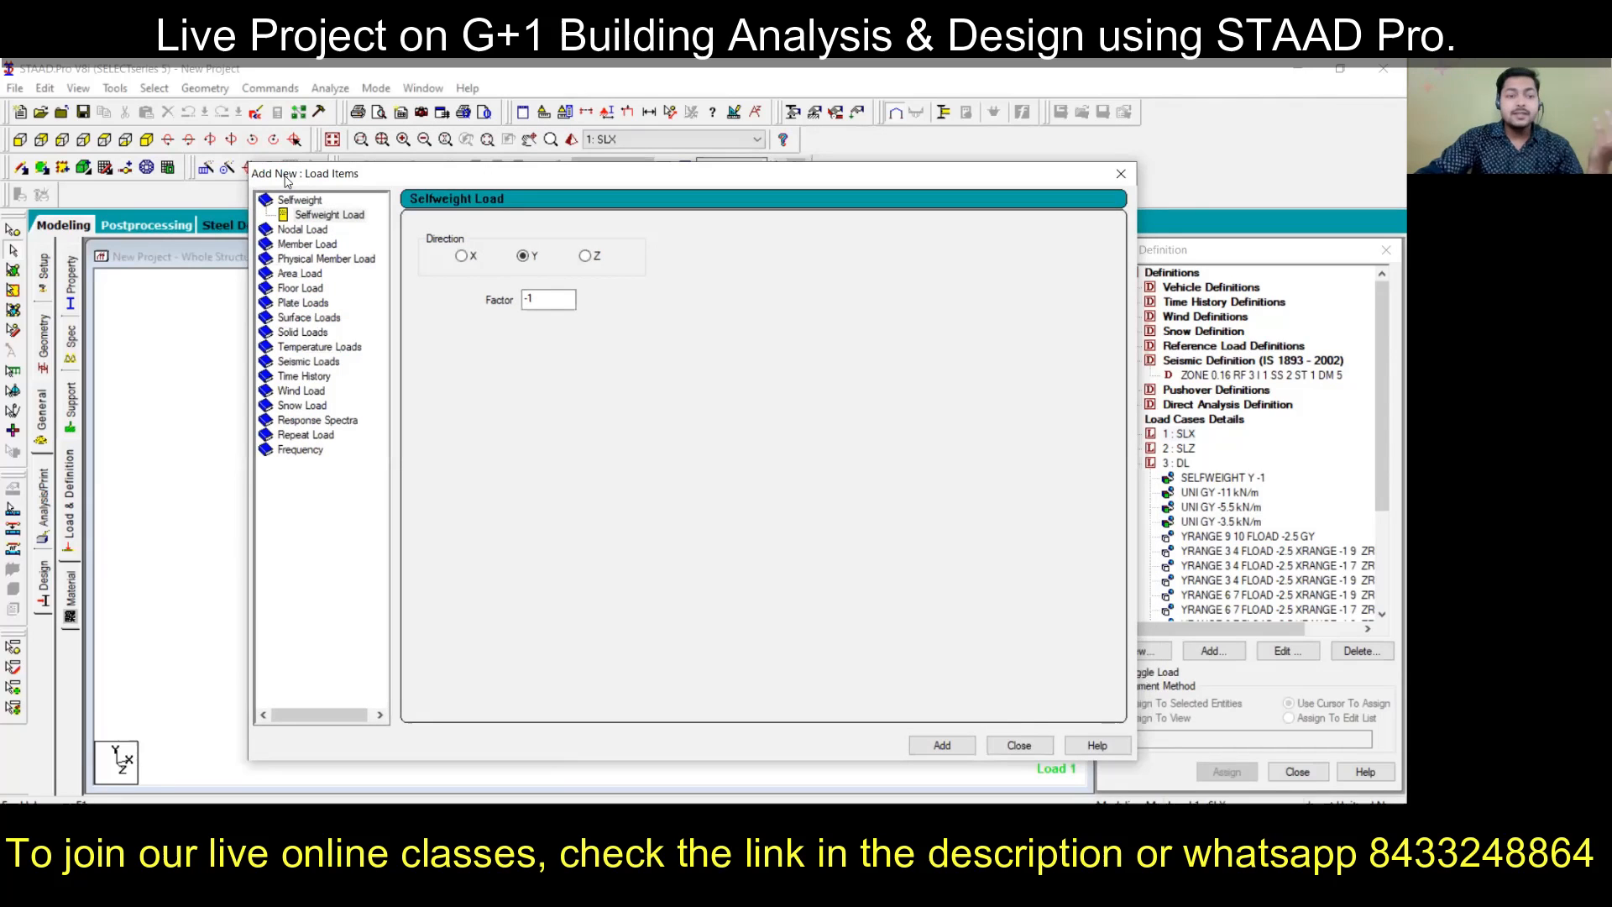
pyautogui.click(321, 362)
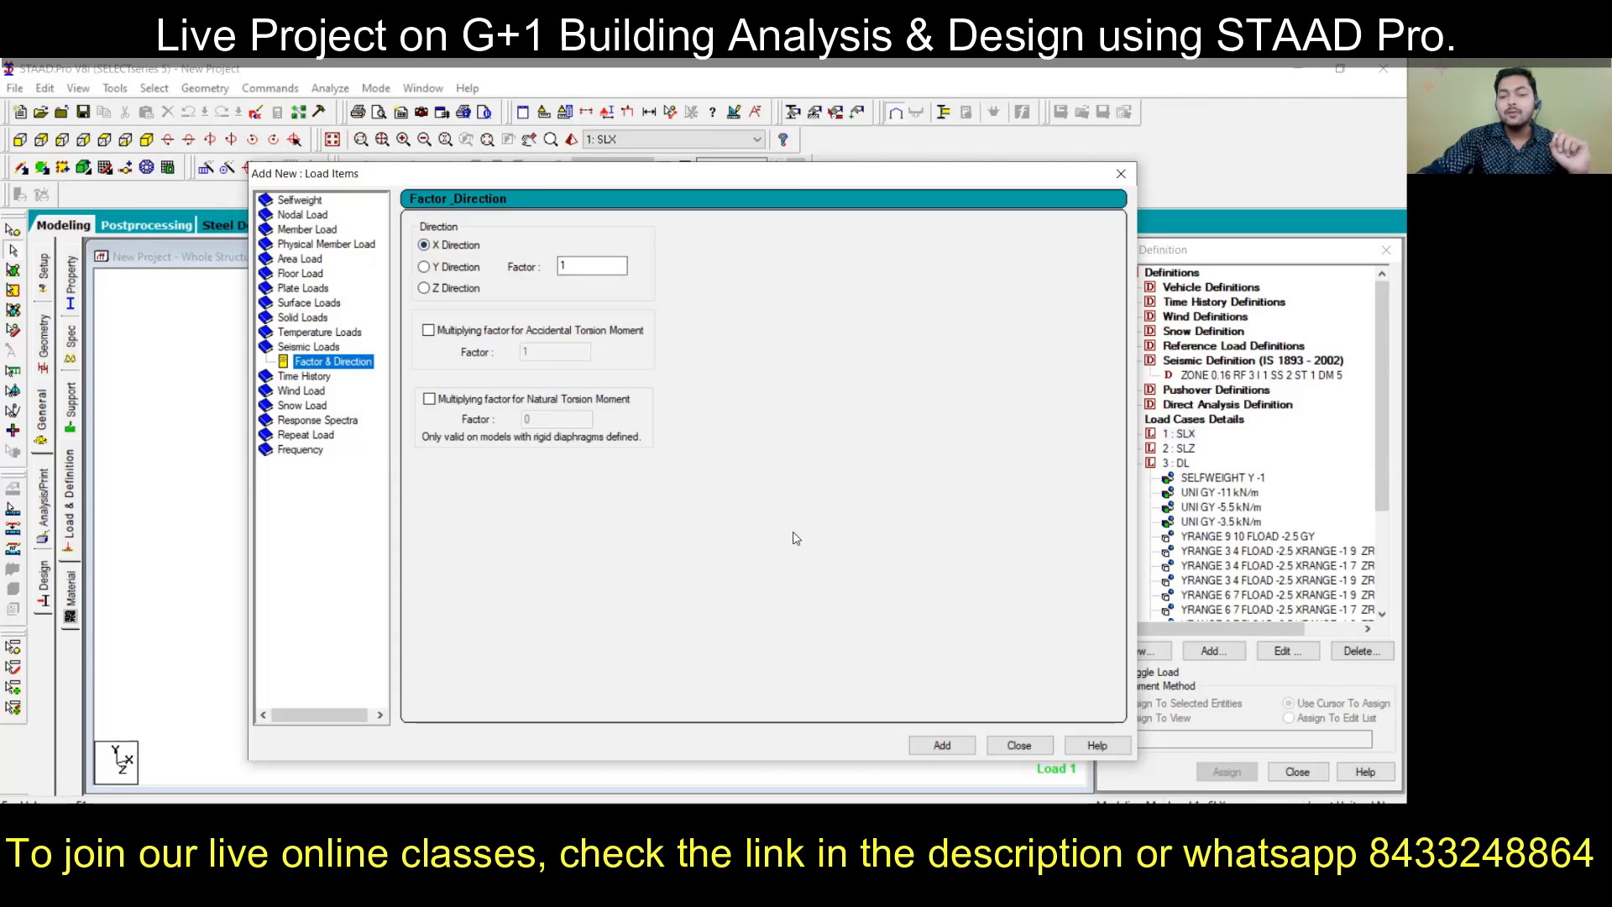
pyautogui.click(940, 745)
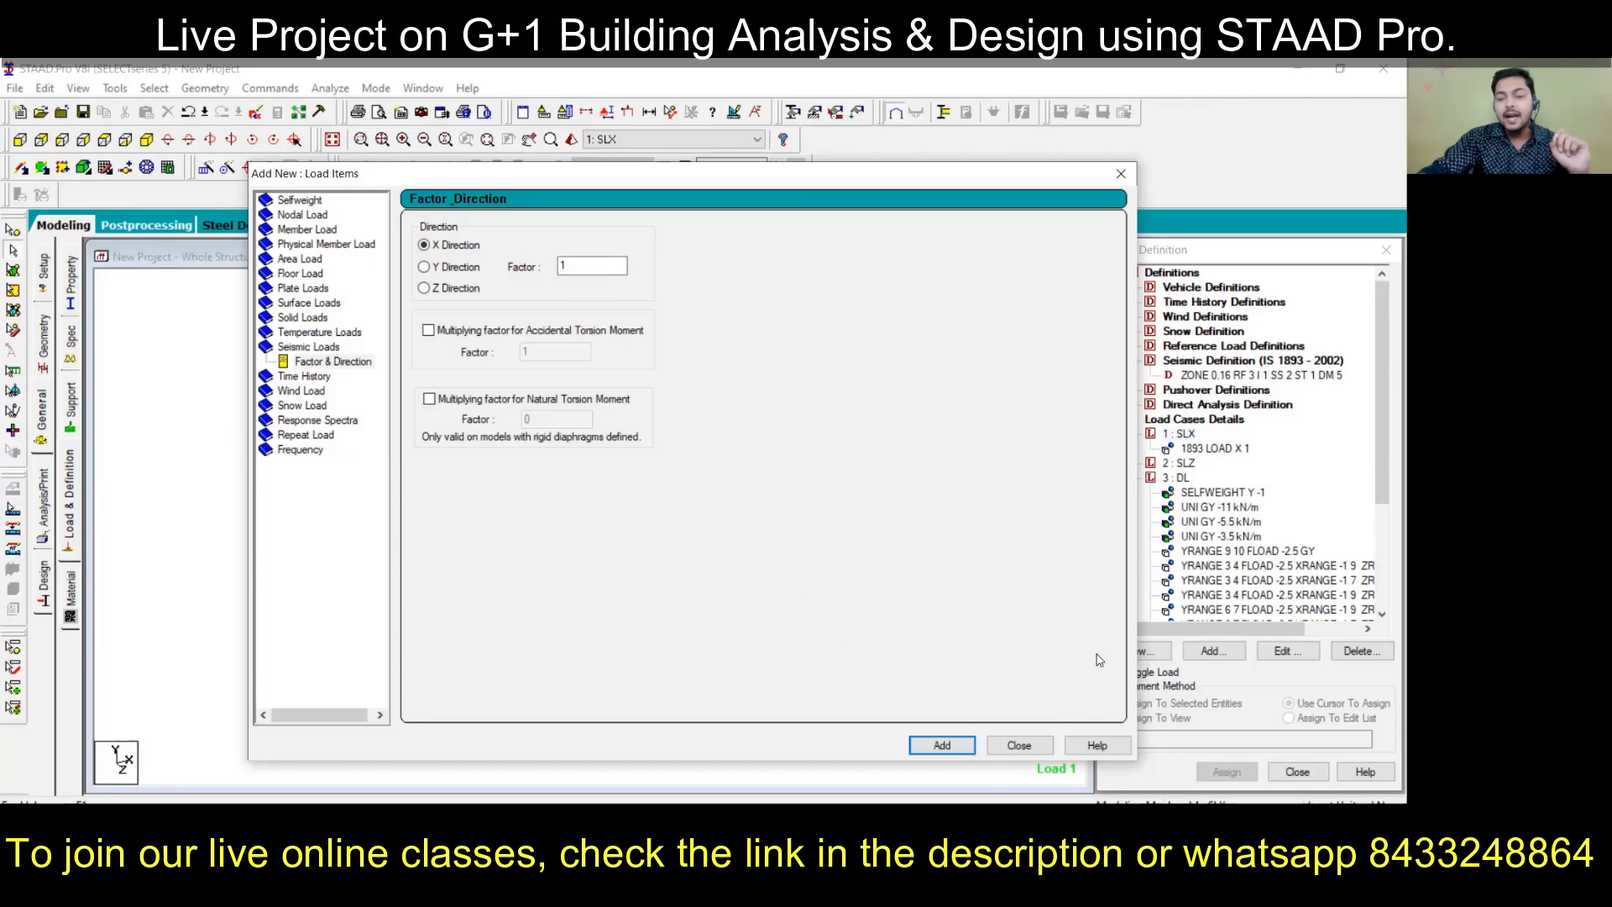
pyautogui.click(1018, 745)
# Step: Add a seismic load in the Z direction with factor 1 to load case SLZ
pyautogui.click(1180, 464)
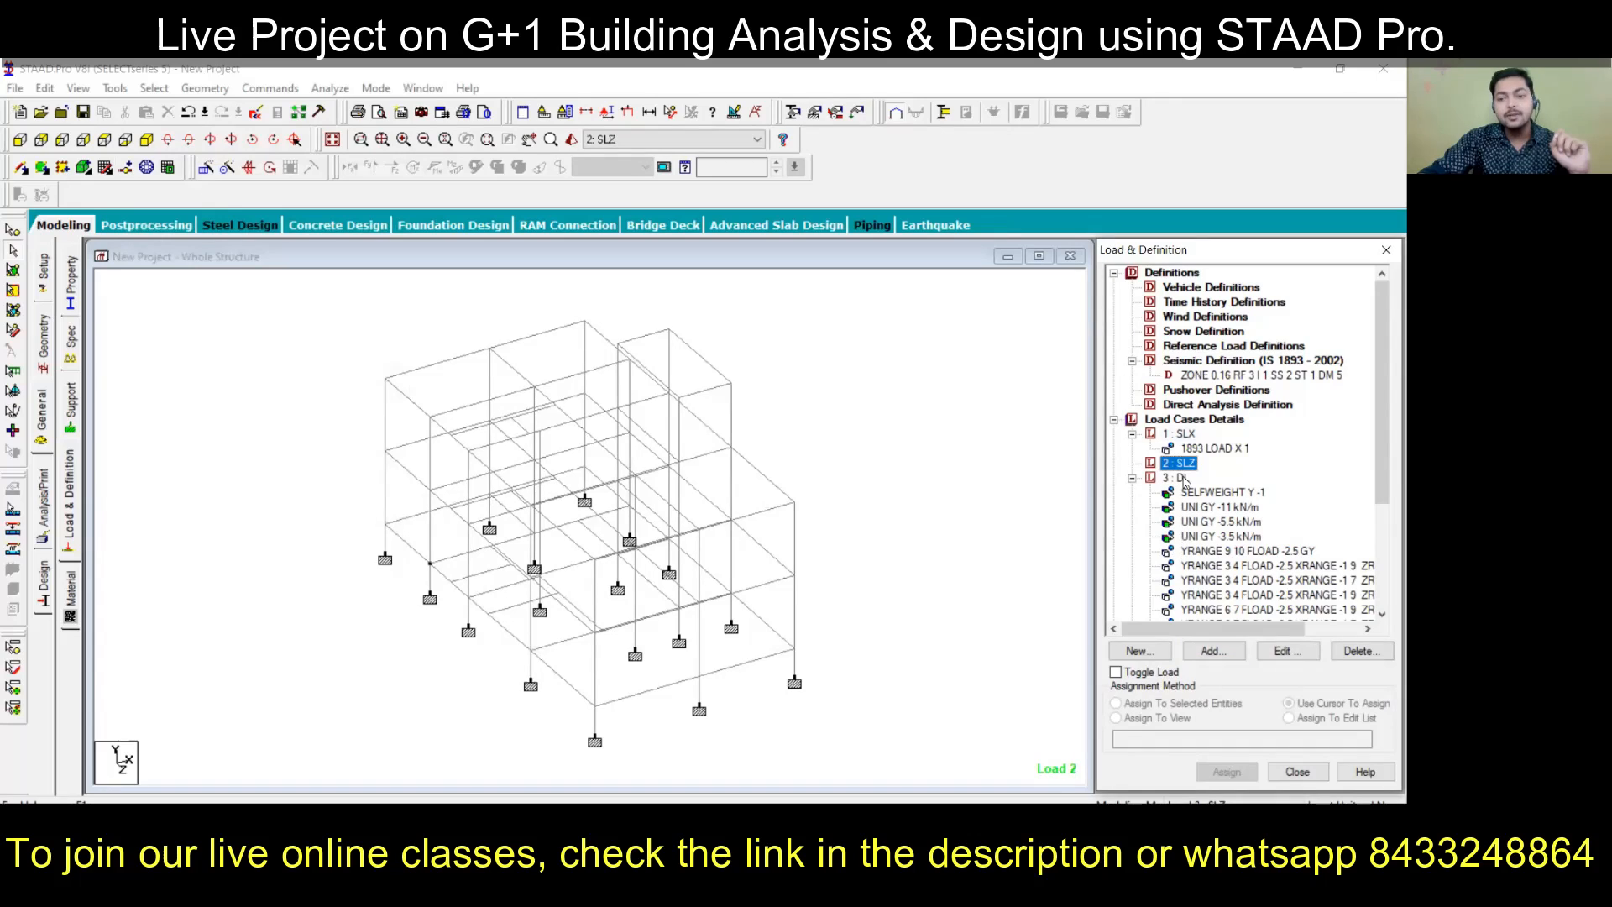
pyautogui.click(1216, 653)
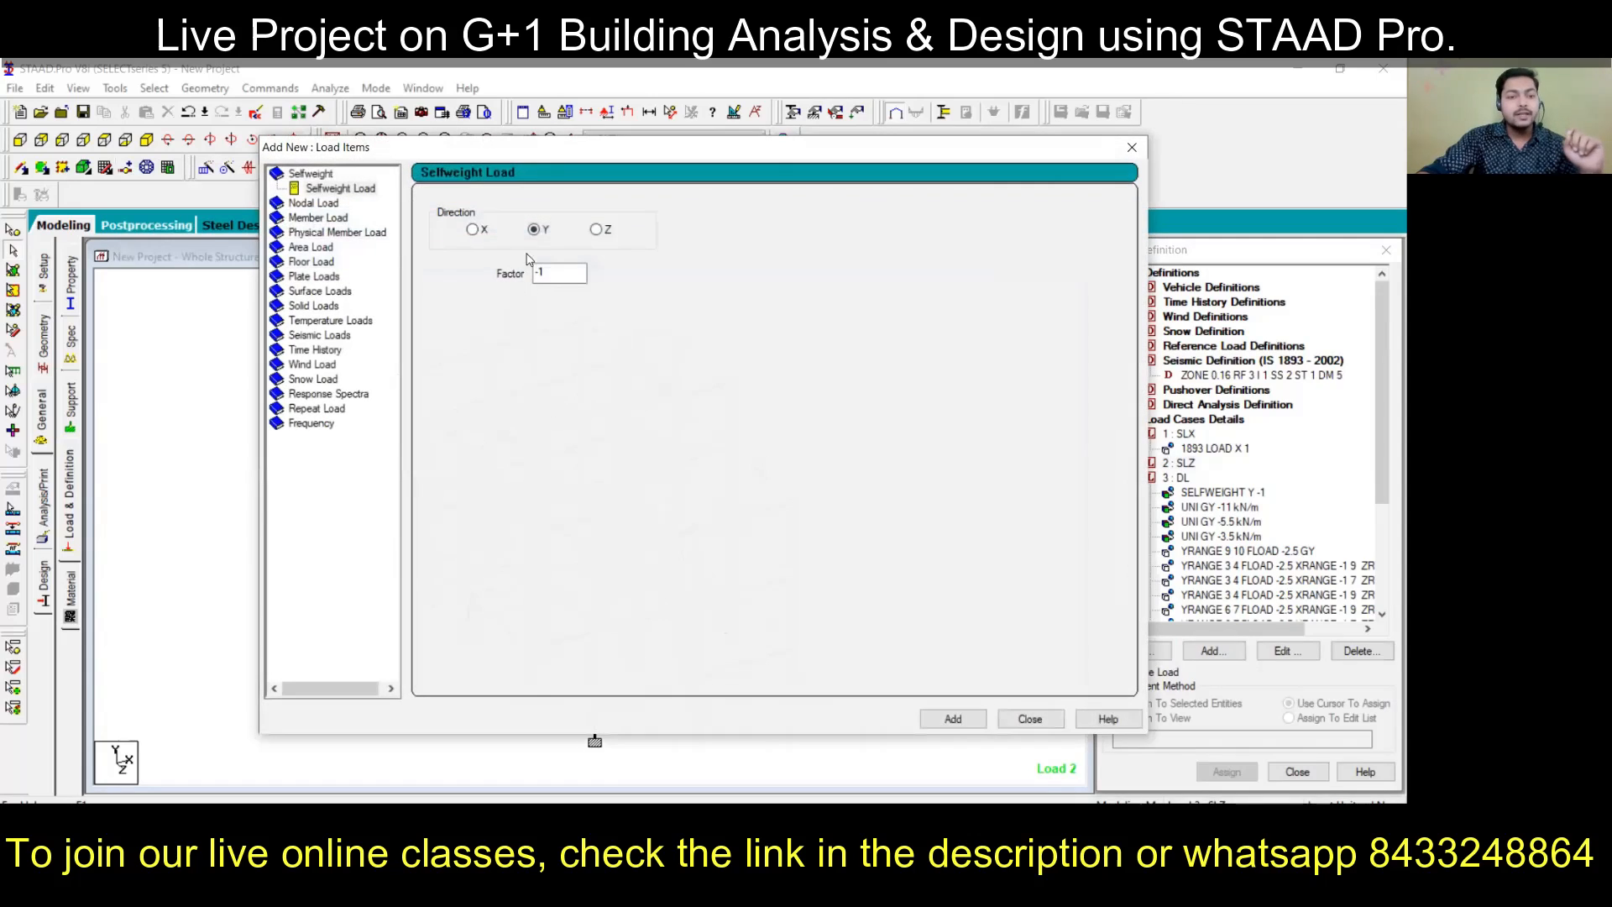
pyautogui.click(321, 338)
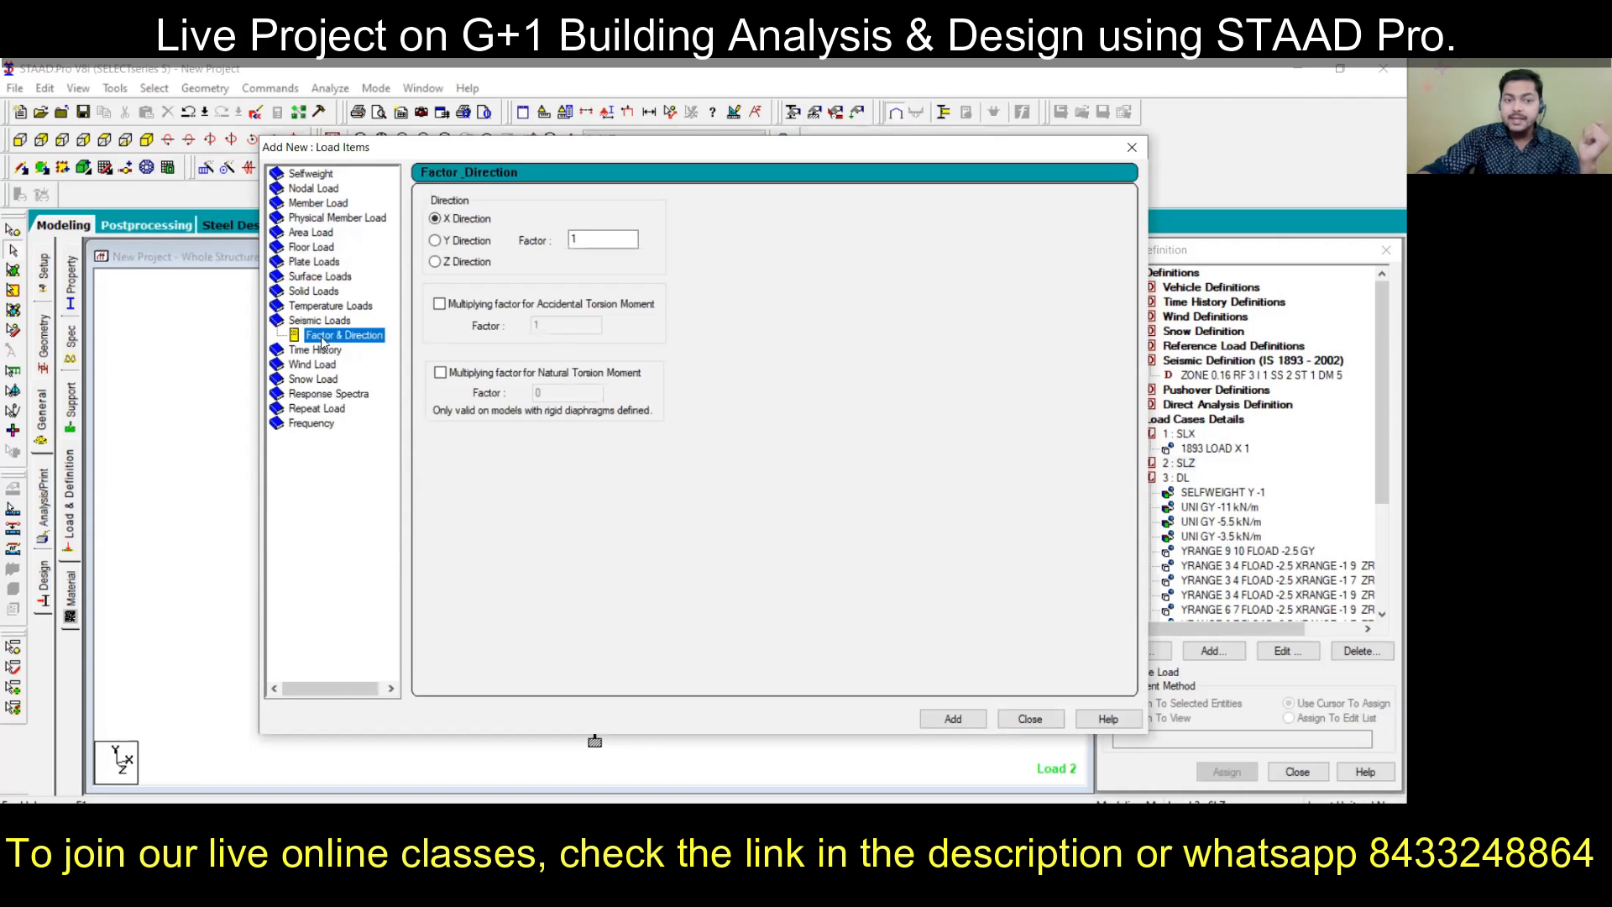
pyautogui.click(435, 262)
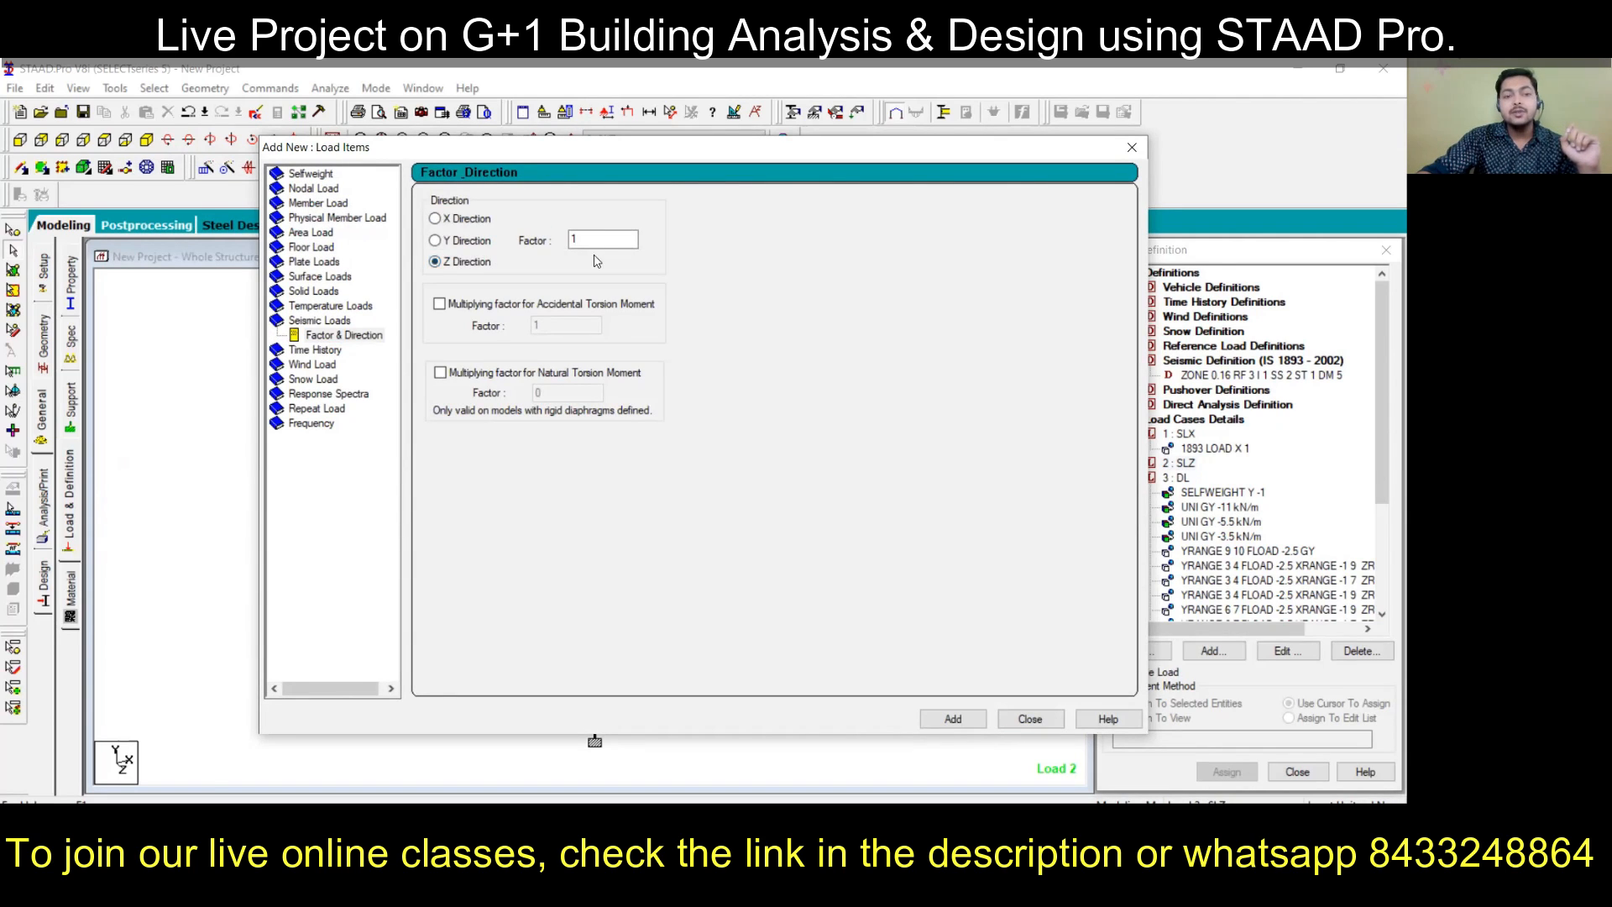
pyautogui.click(957, 721)
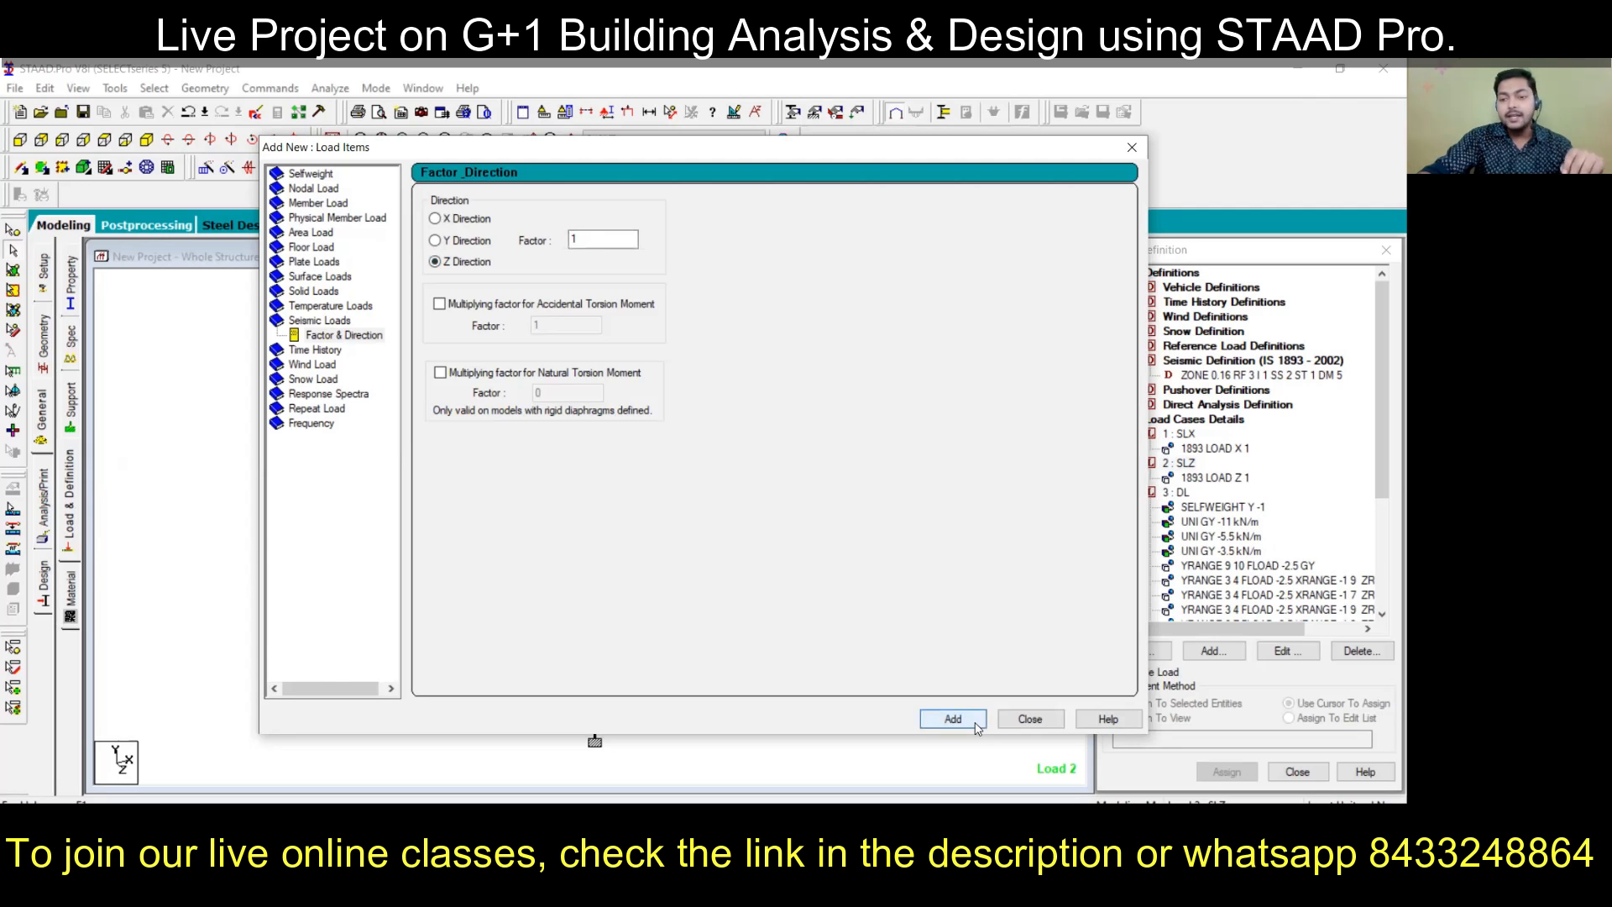
pyautogui.click(1030, 719)
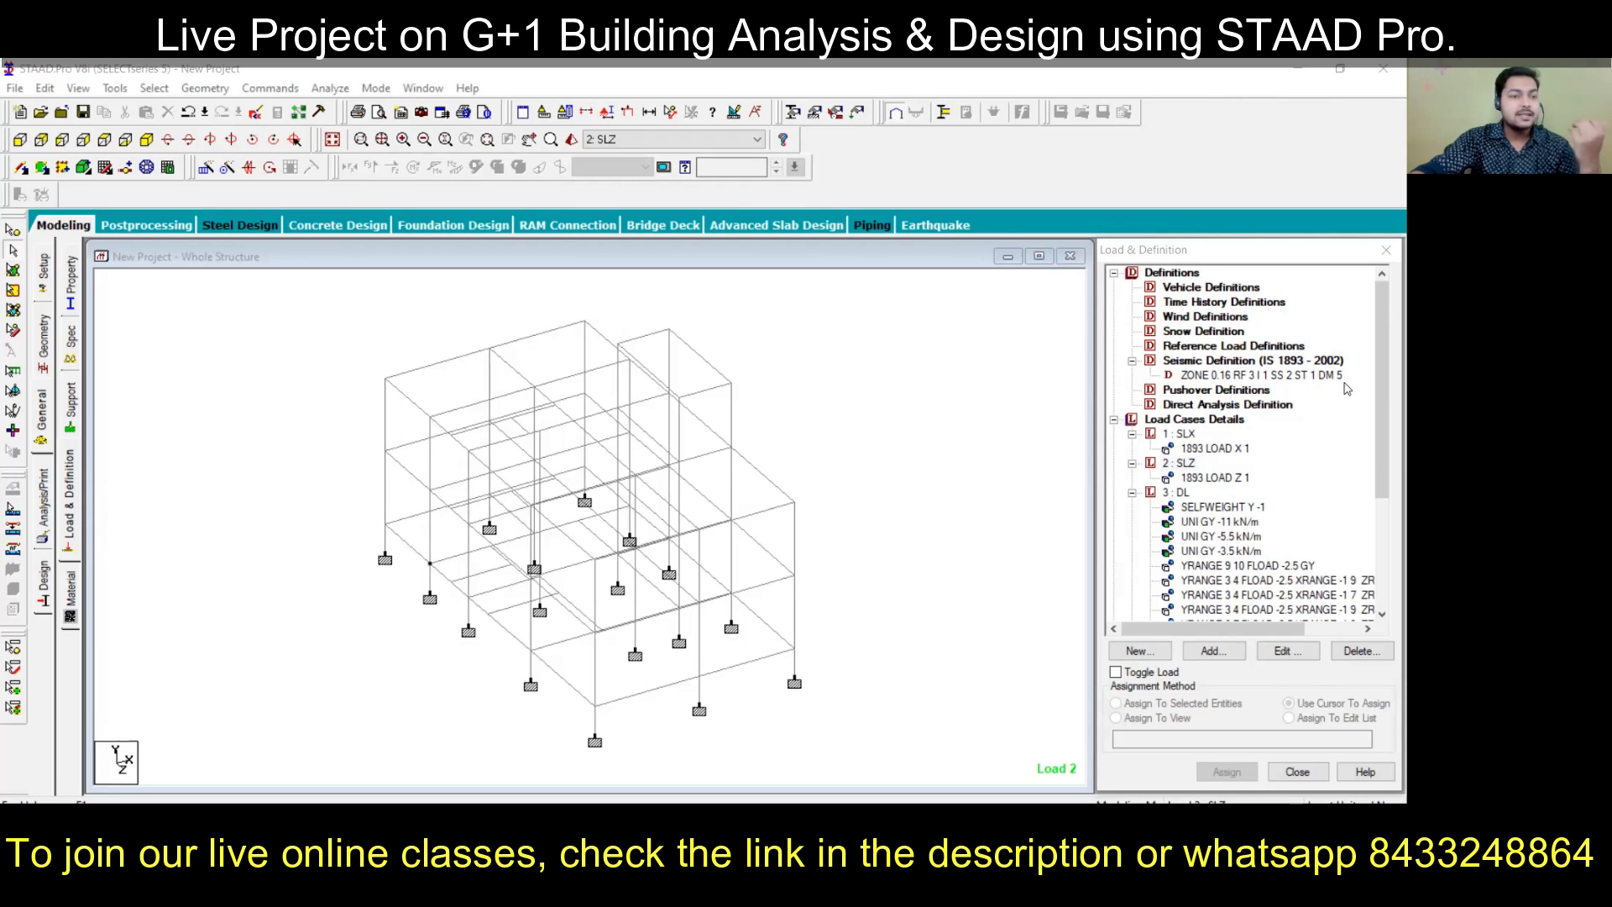
# Step: Save the modified structure and open its input command file at the DEFINE 1893 LOAD block
pyautogui.click(255, 112)
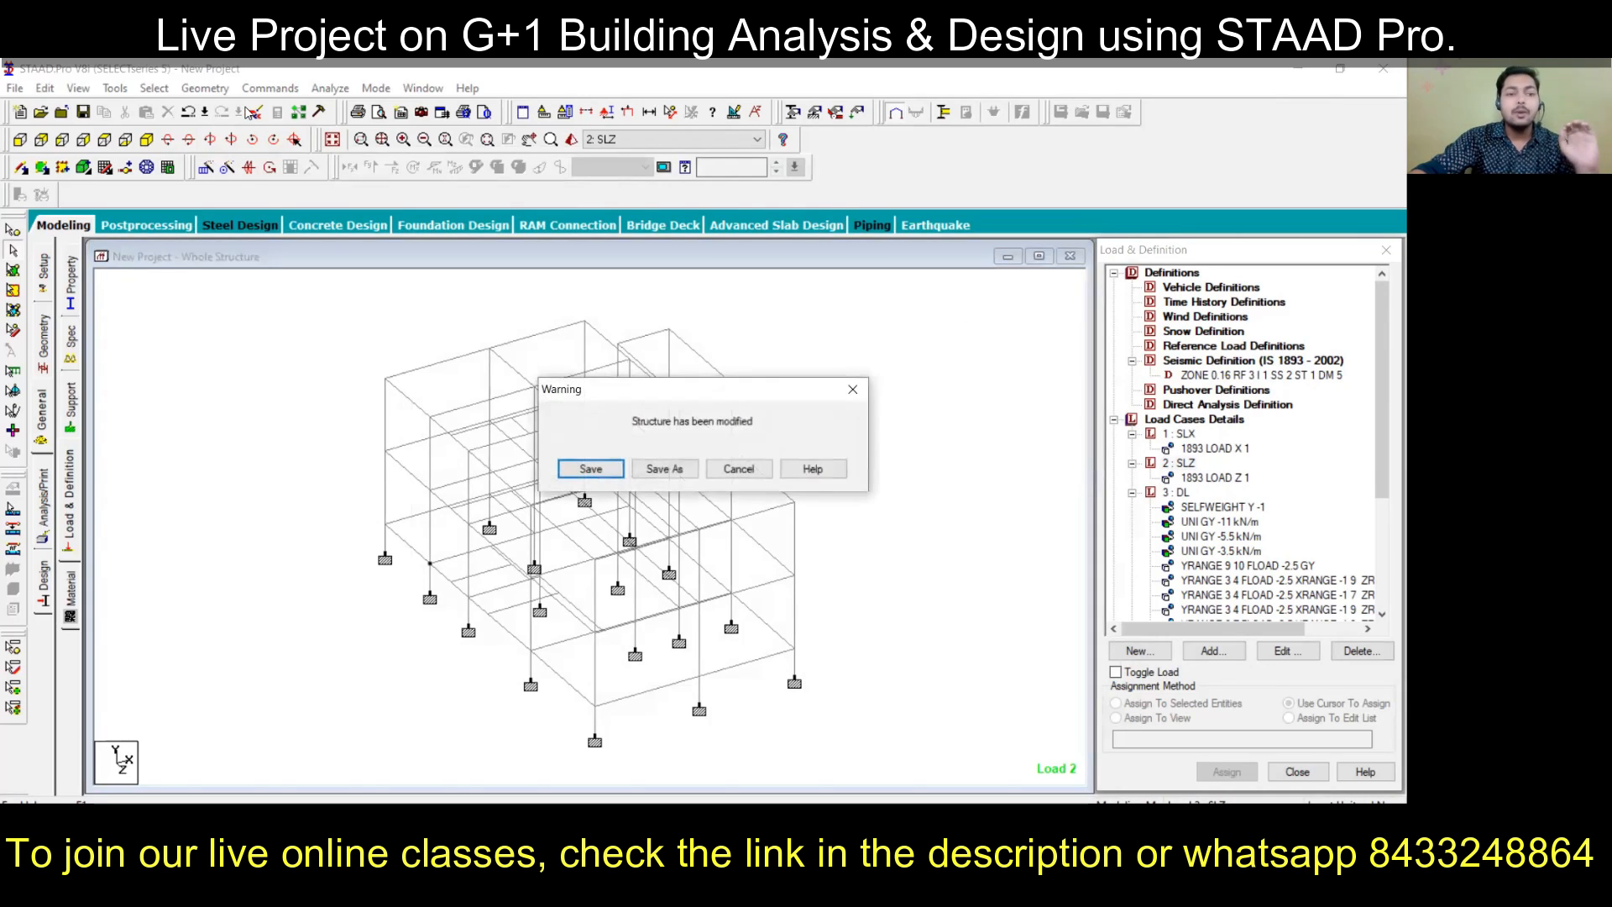
pyautogui.click(590, 469)
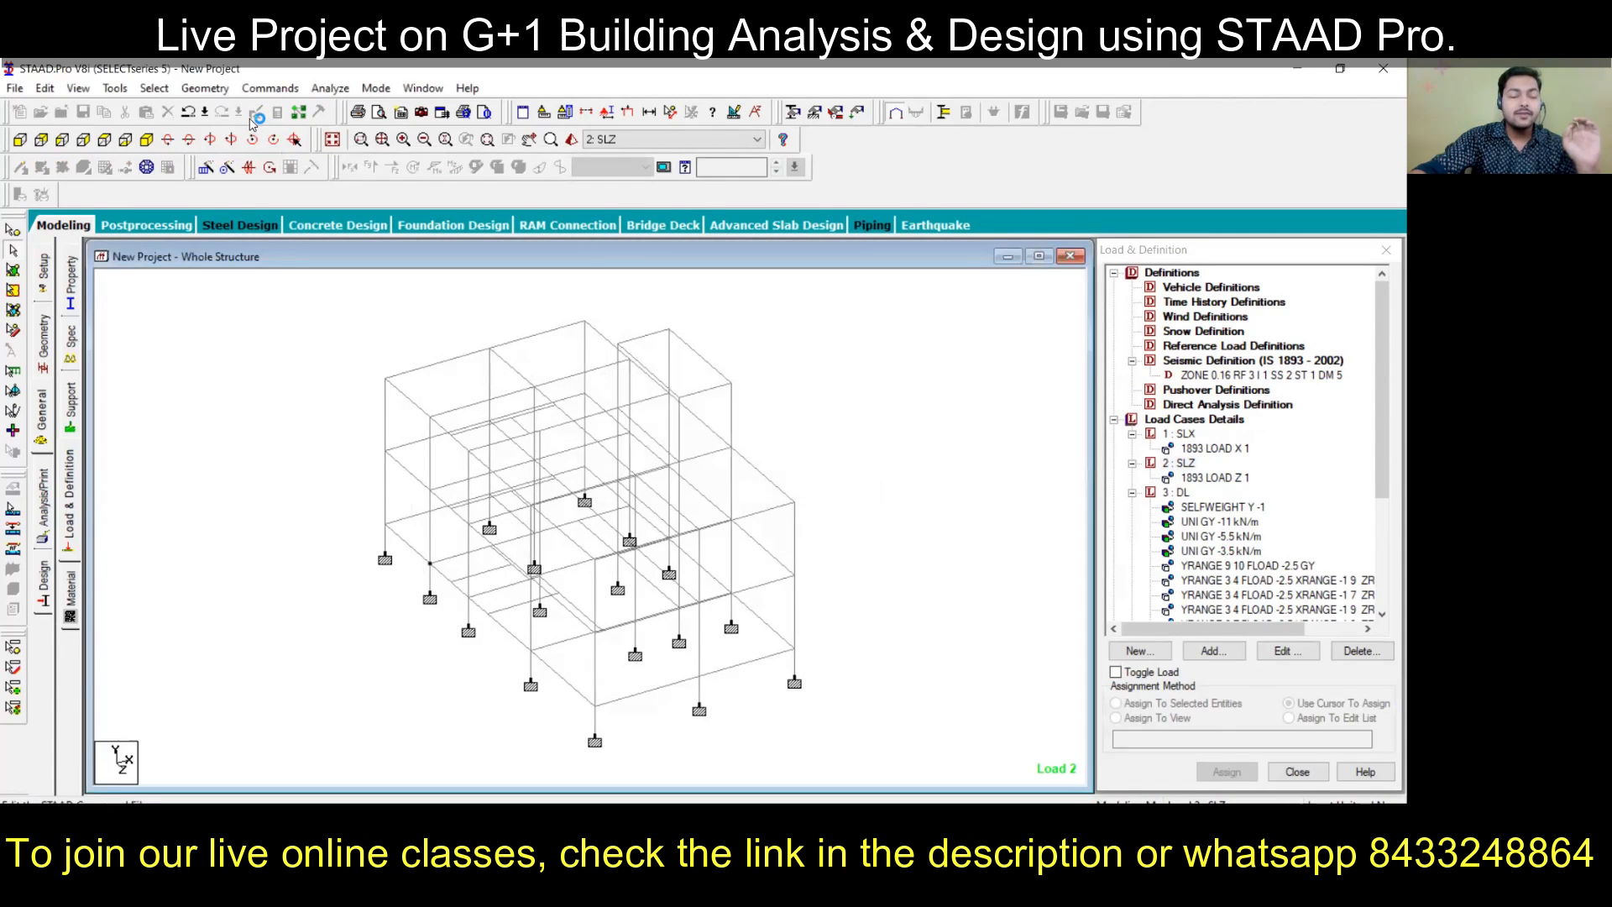
pyautogui.scroll(-15, 380, 501)
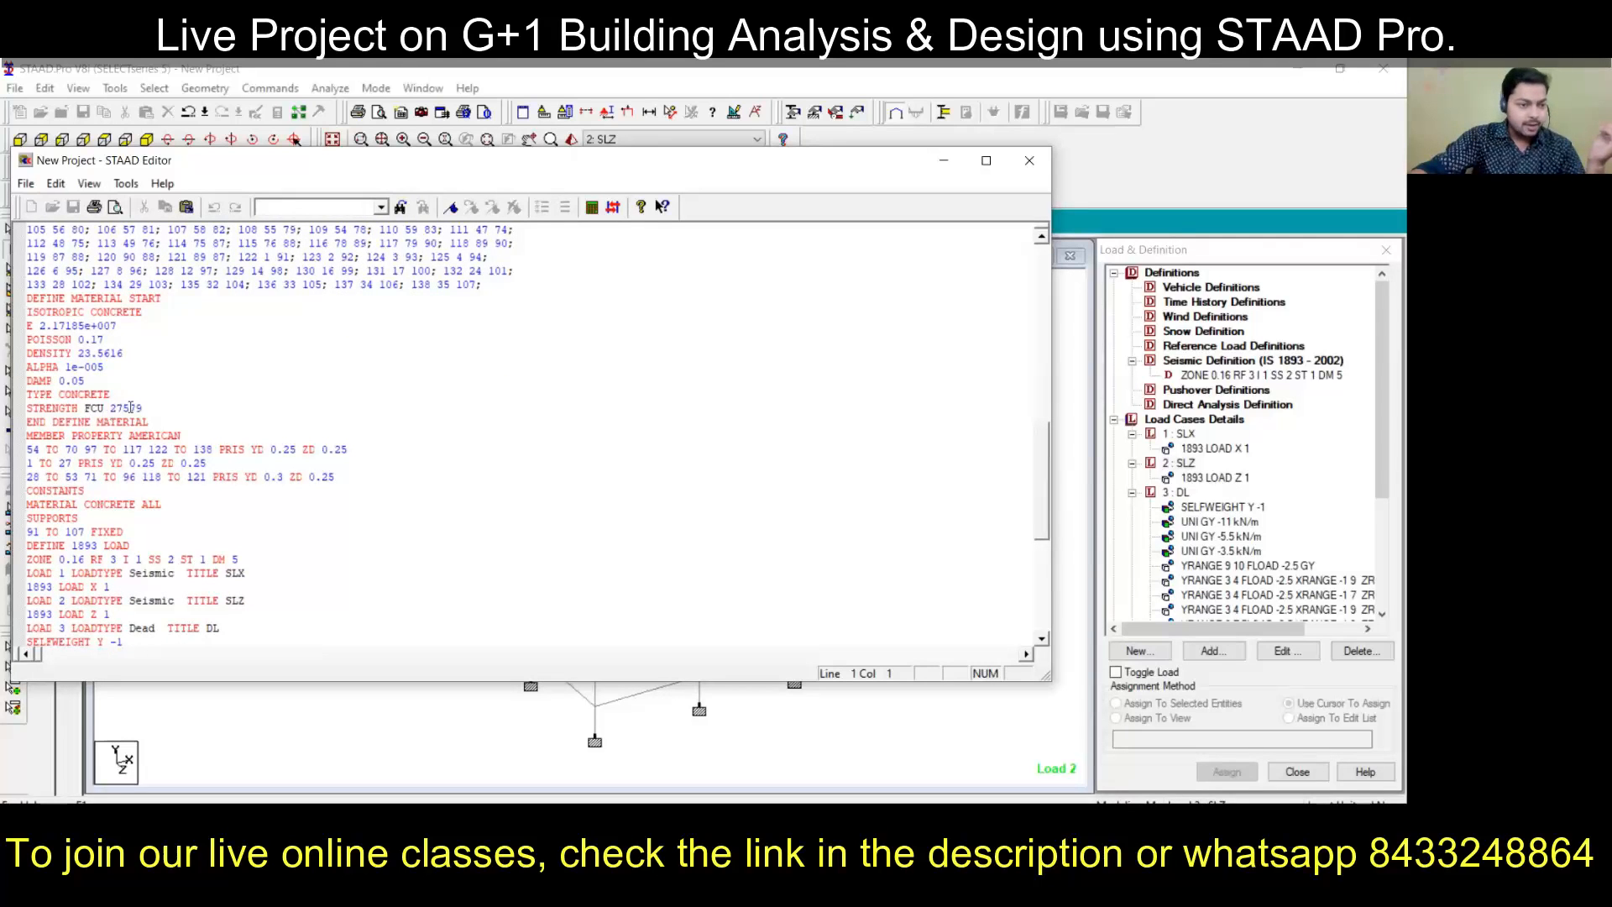
pyautogui.scroll(4, 130, 408)
pyautogui.scroll(-6, 131, 408)
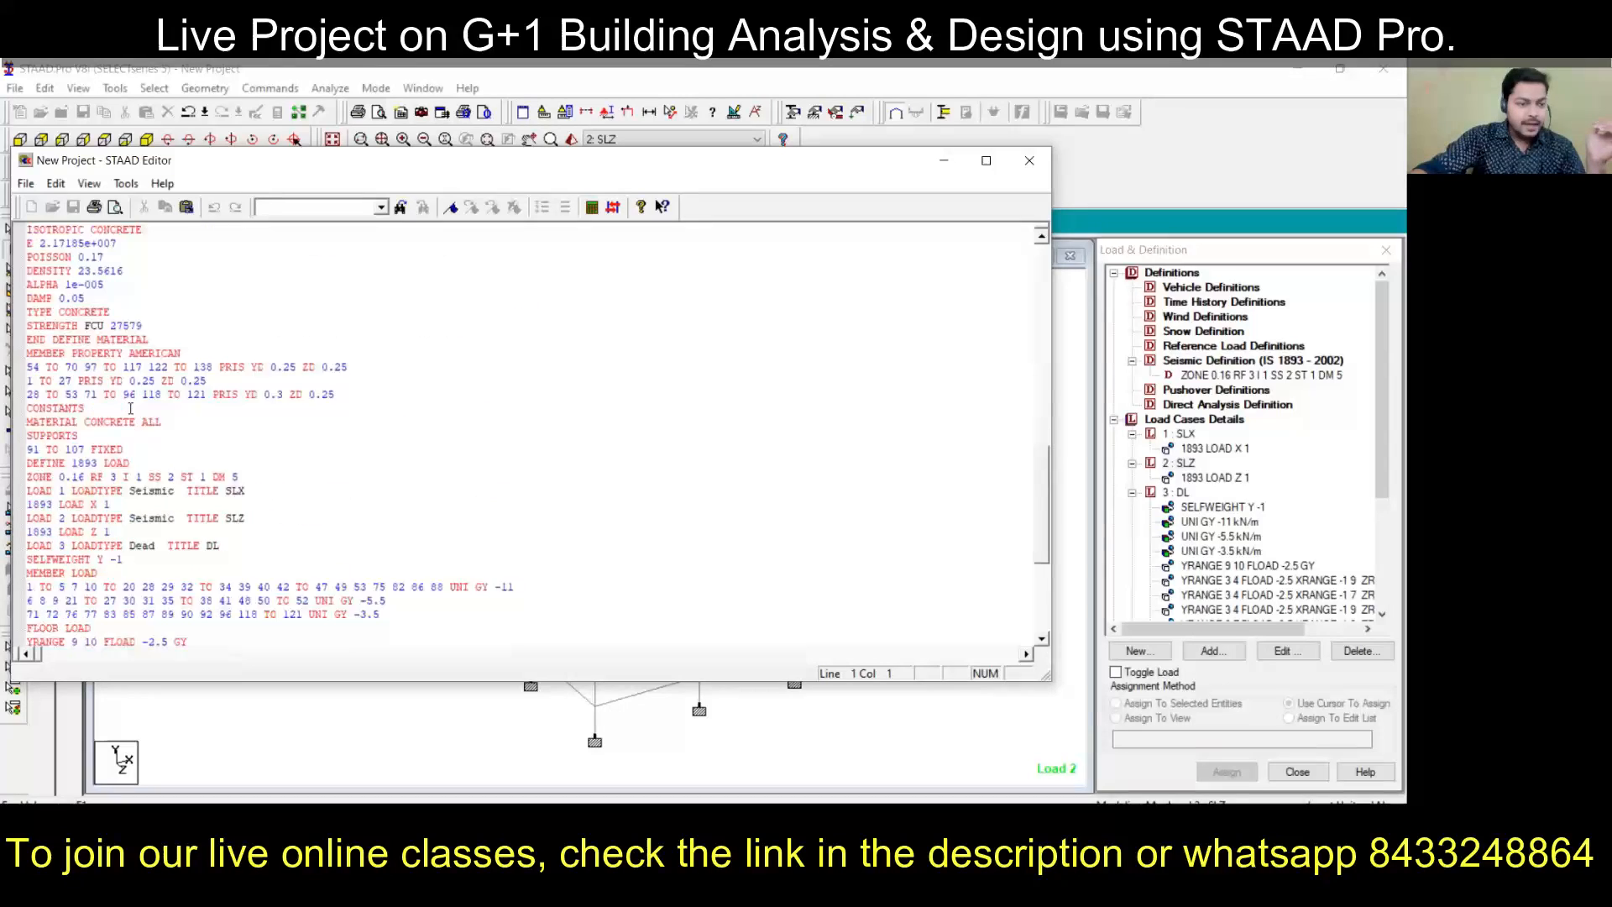
pyautogui.scroll(-4, 130, 408)
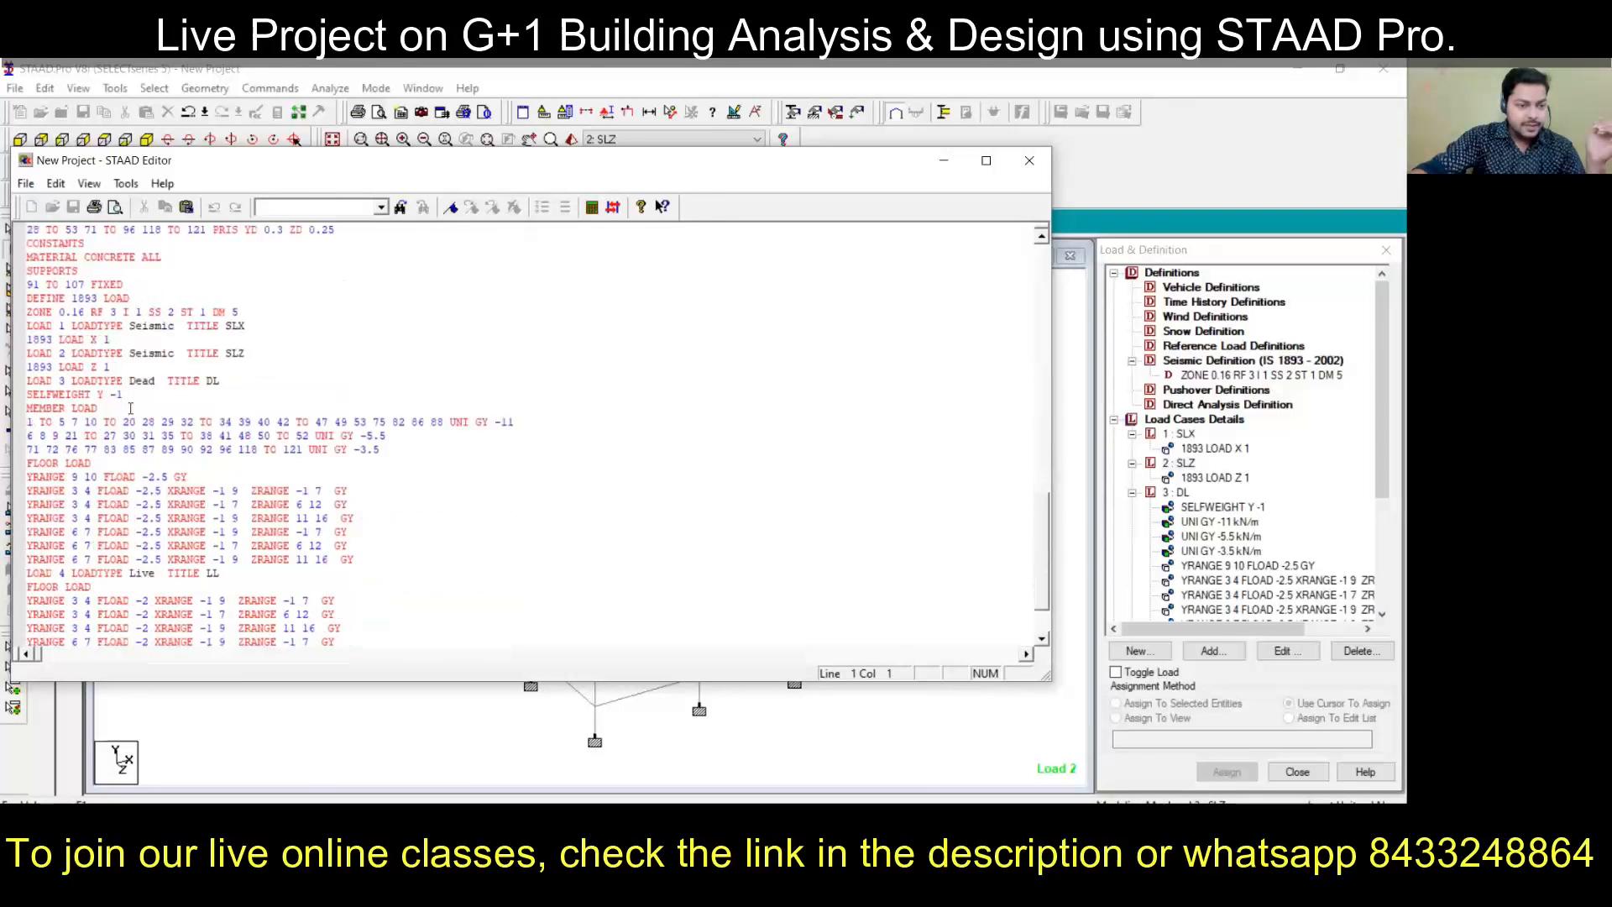
# Step: Change the damping ratio DM in the ZONE line of the 1893 definition to 0.05 and close the command file with the edit saved
pyautogui.click(244, 311)
pyautogui.click(25, 309)
pyautogui.moveTo(28, 299); pyautogui.dragTo(45, 299)
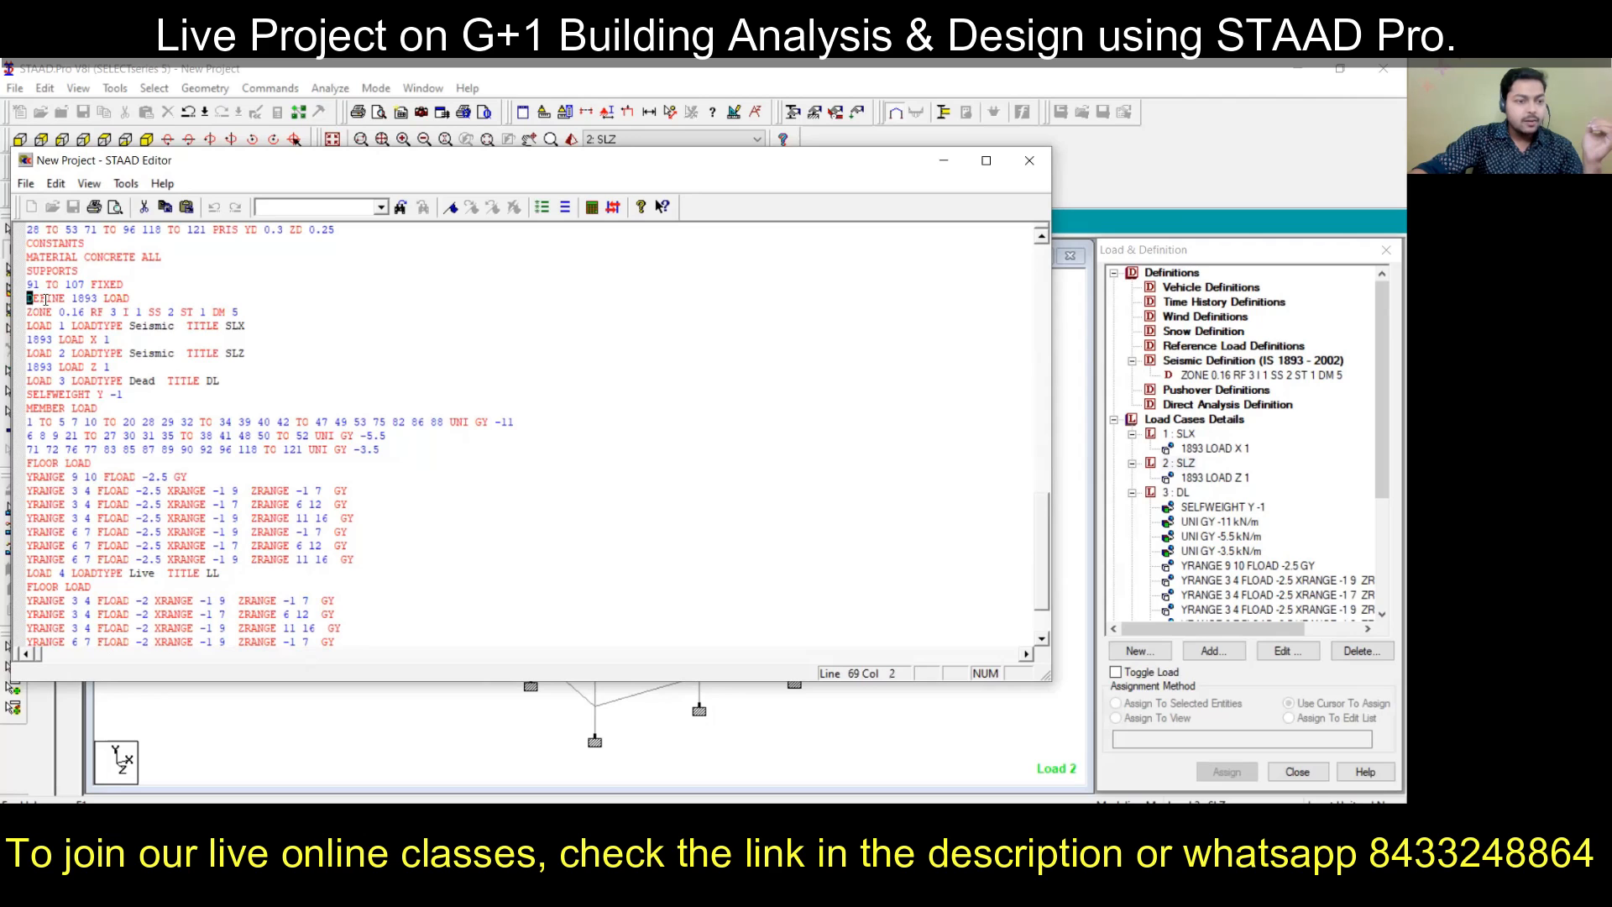
pyautogui.click(244, 312)
pyautogui.press('BackSpace')
pyautogui.write('0.05')
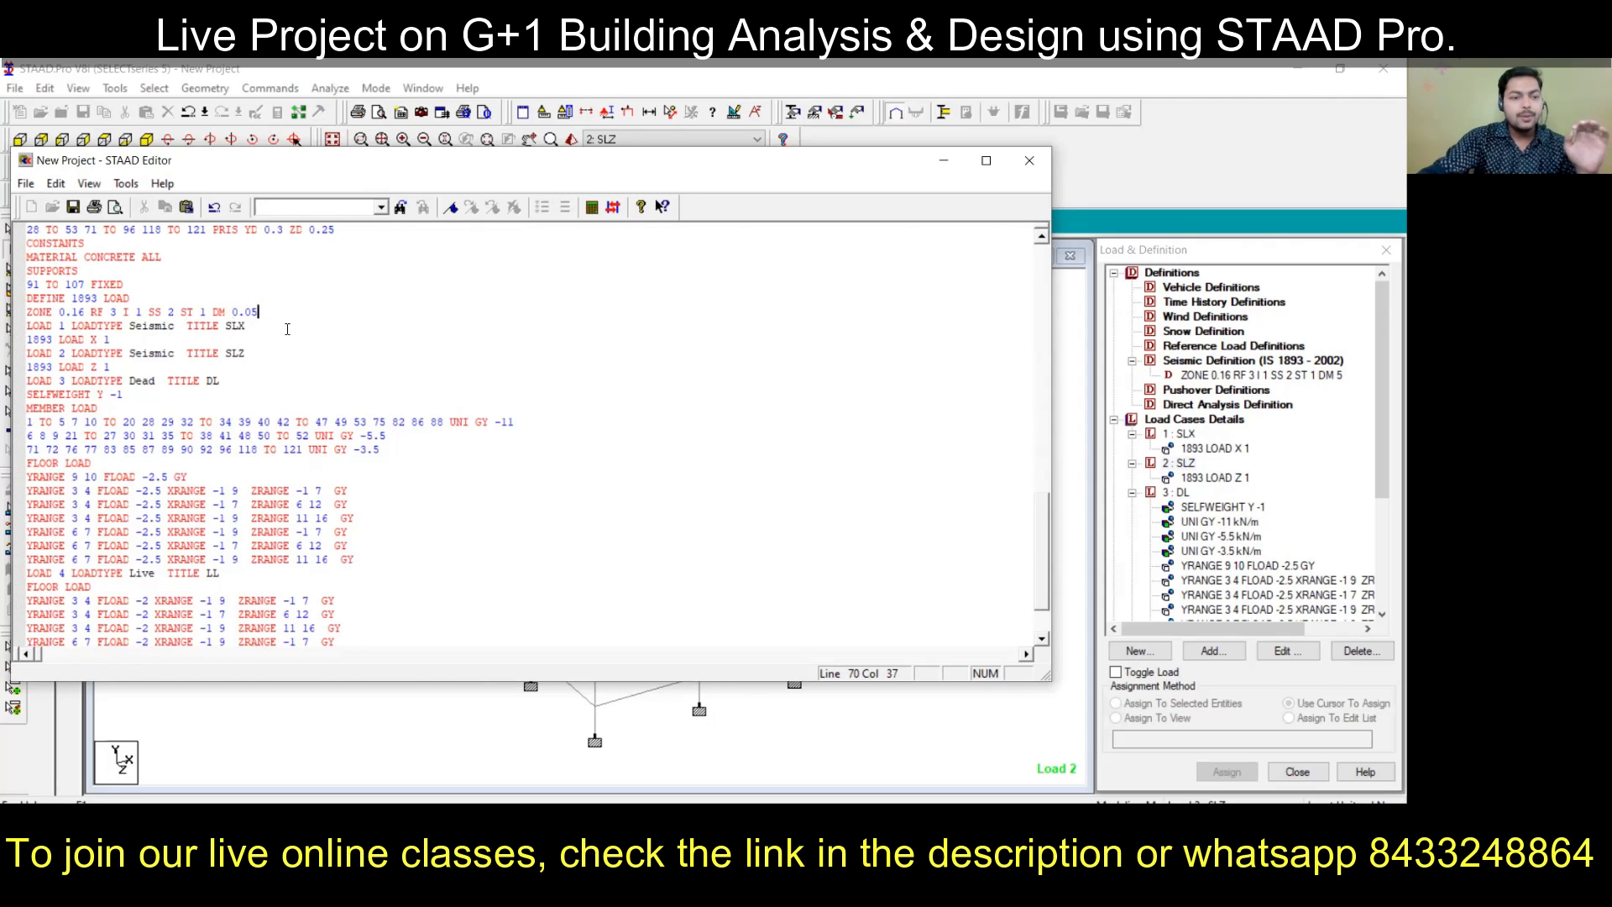
pyautogui.click(287, 328)
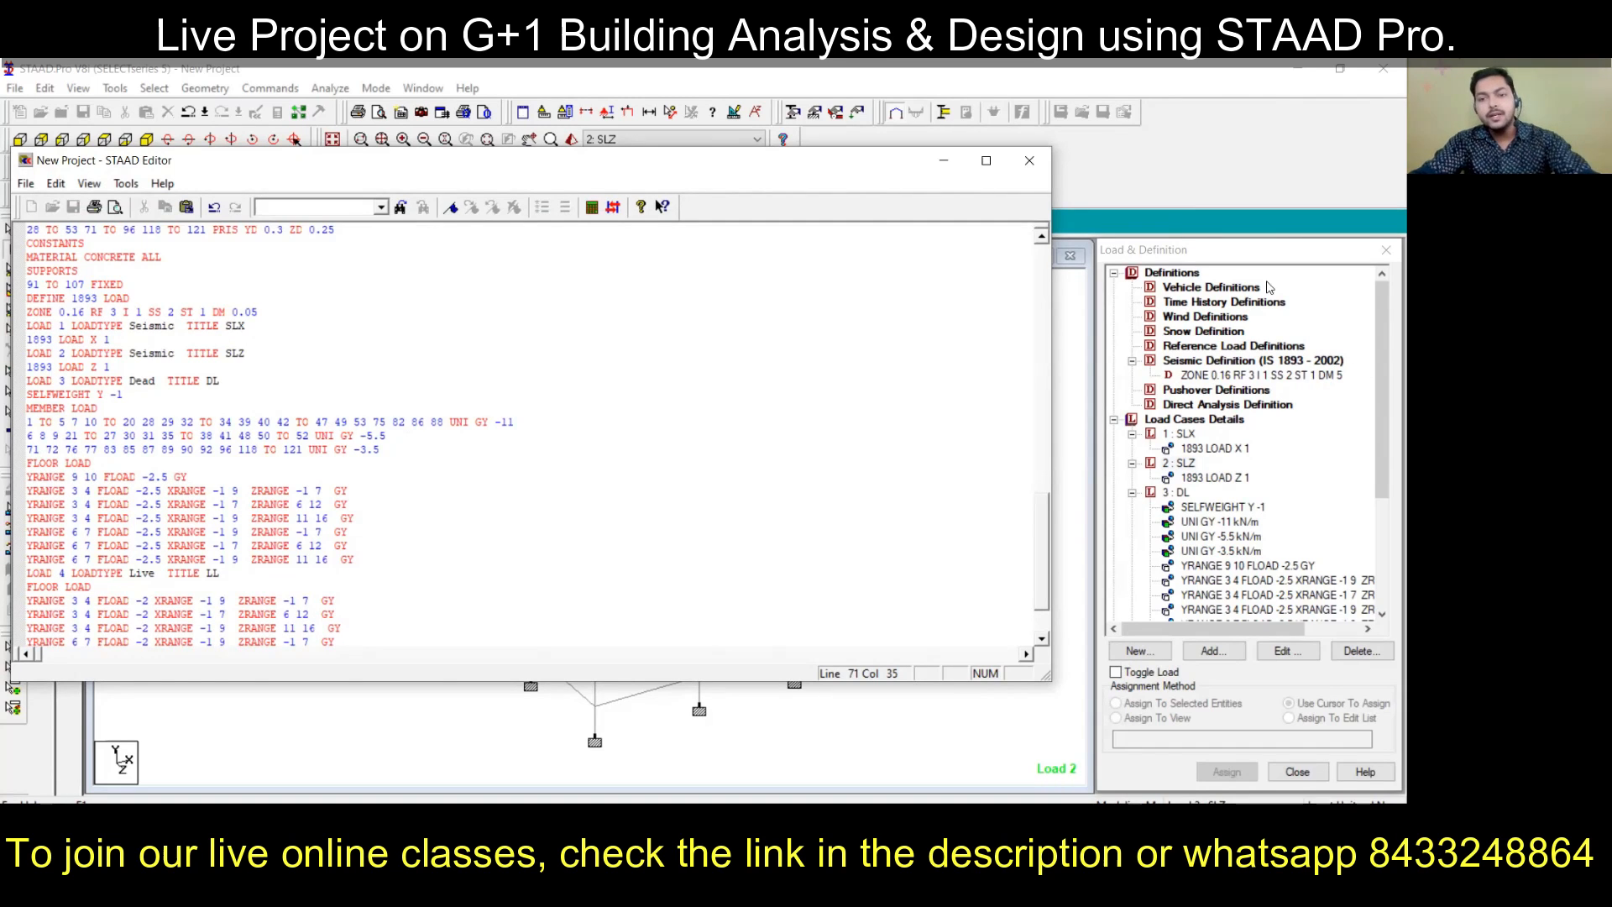
pyautogui.click(1026, 161)
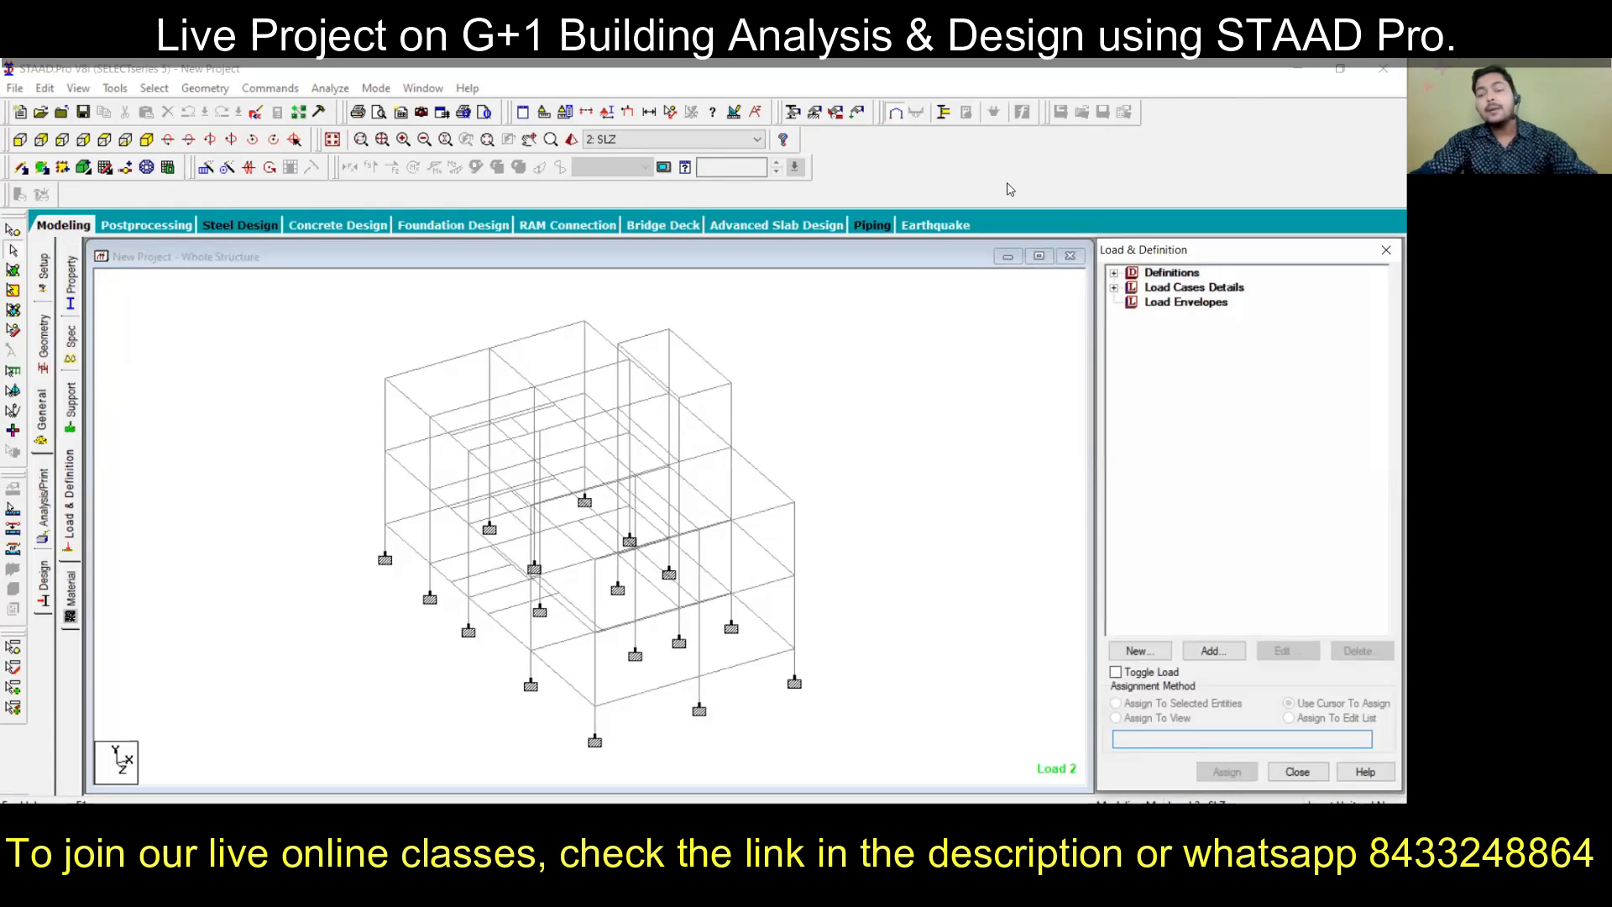
# Step: Expand the load cases and the seismic definition to check the damping ratio in the model
pyautogui.click(1114, 288)
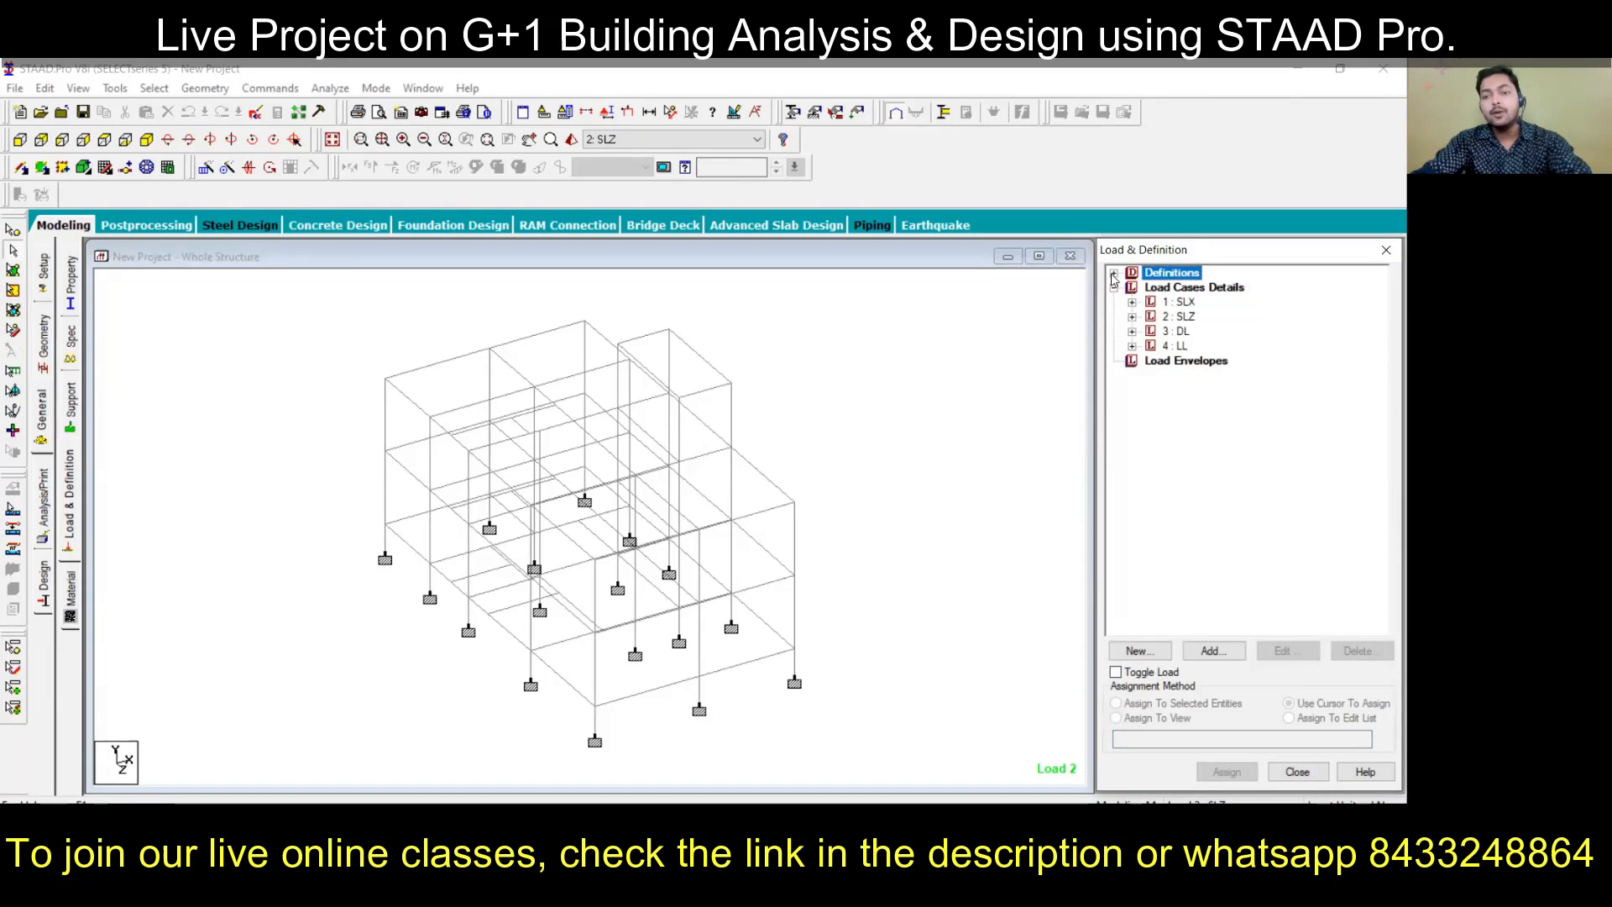
pyautogui.click(1114, 273)
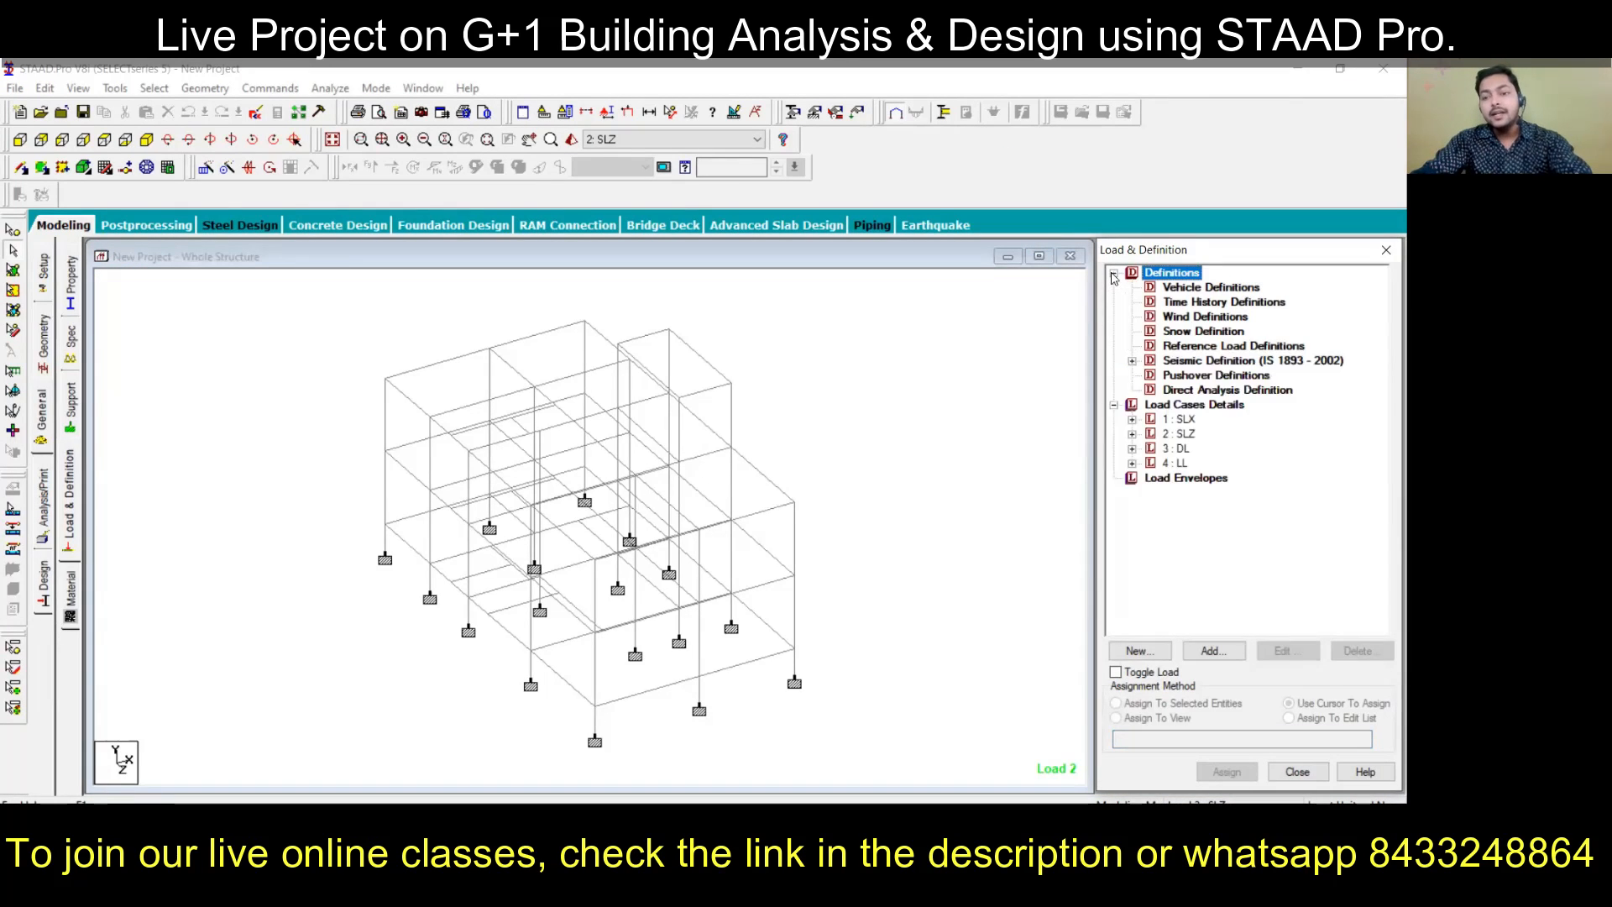
pyautogui.click(1132, 361)
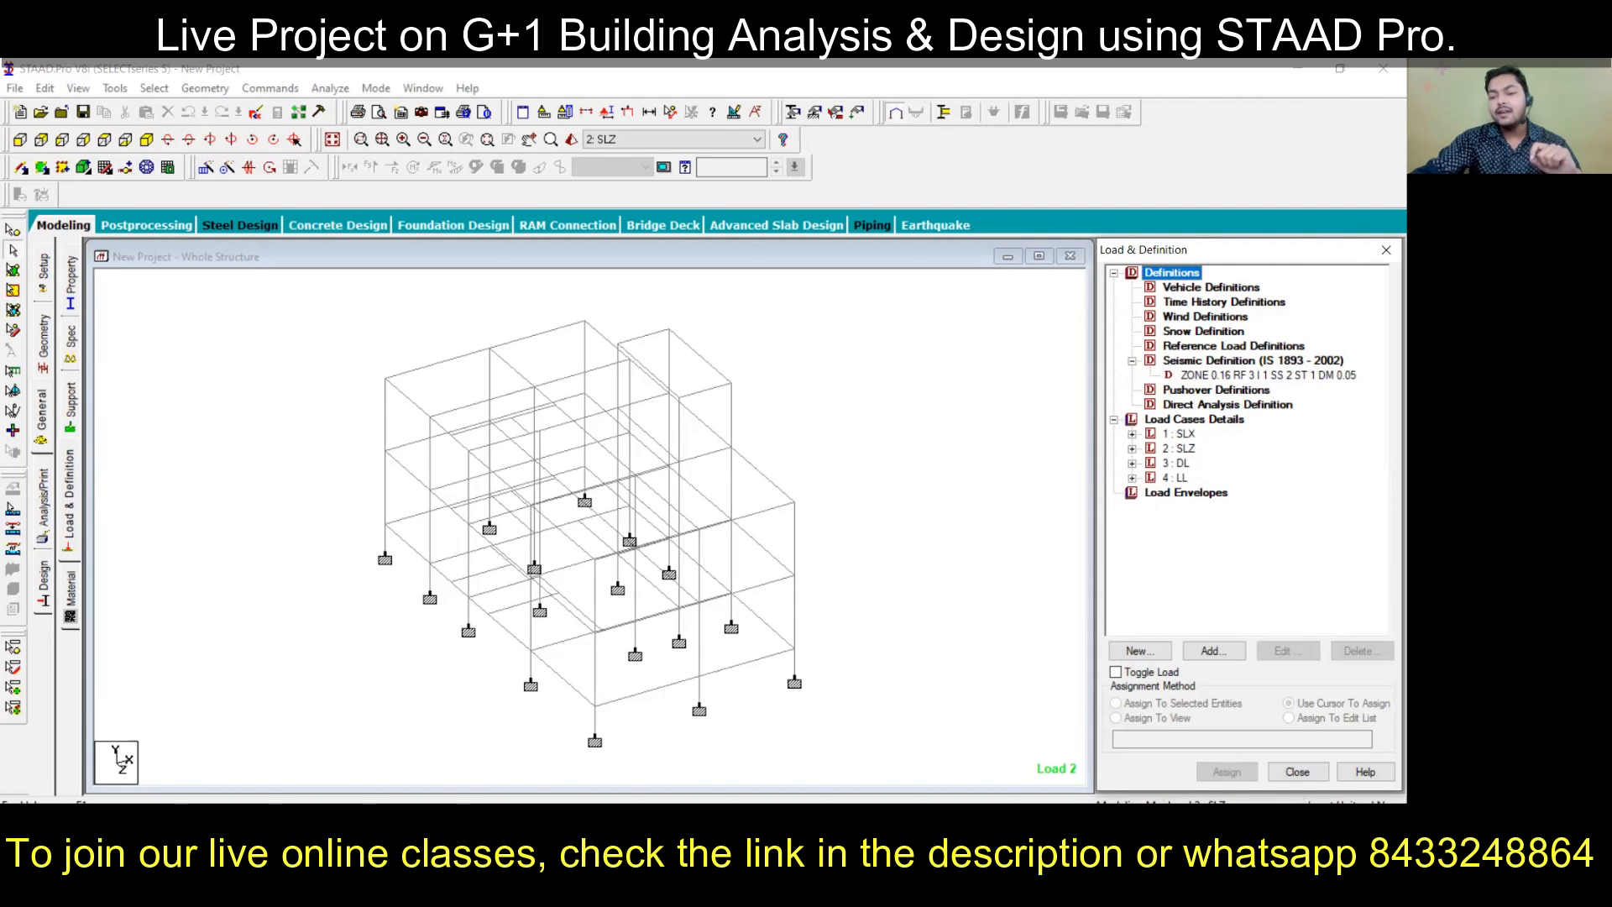
# Step: Open the system calendar to view the August 2021 dates
pyautogui.click(1343, 801)
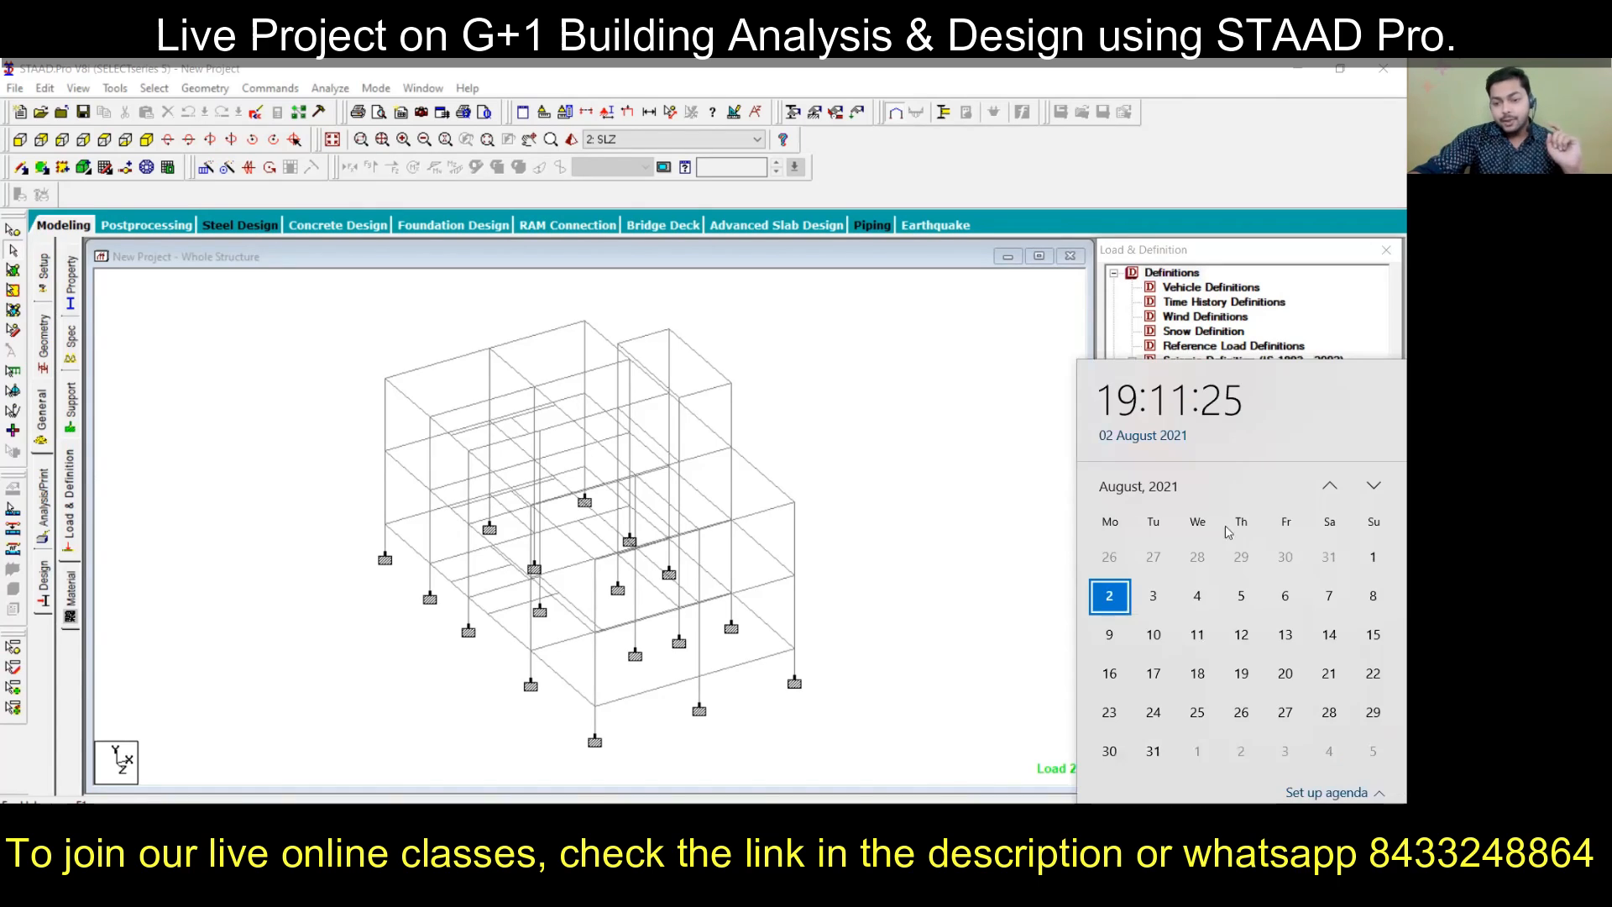